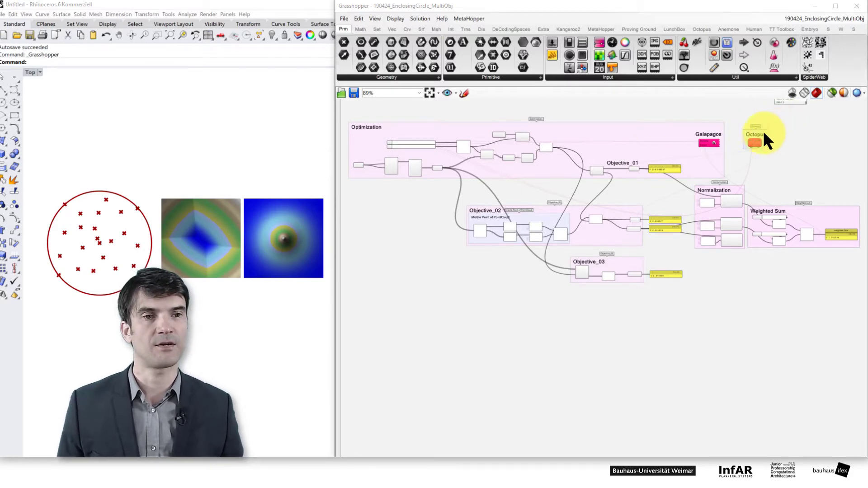
- Select the Octopus solver to highlight its objective wires and show the Octopus component set
scroll(763, 136, "up", 3)
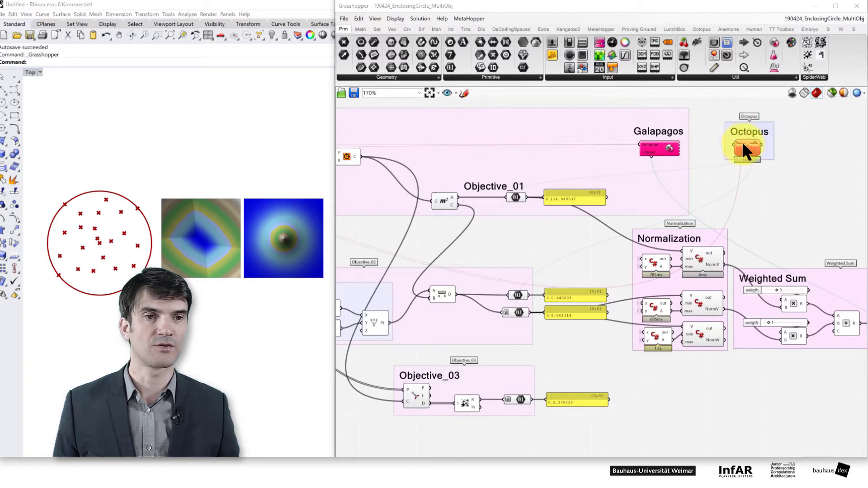
left_click(745, 143)
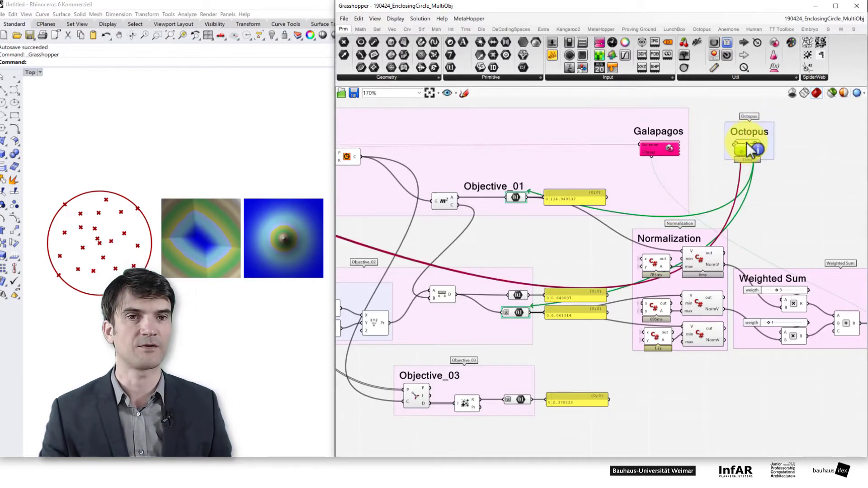
left_click(747, 142, "ctrl+alt")
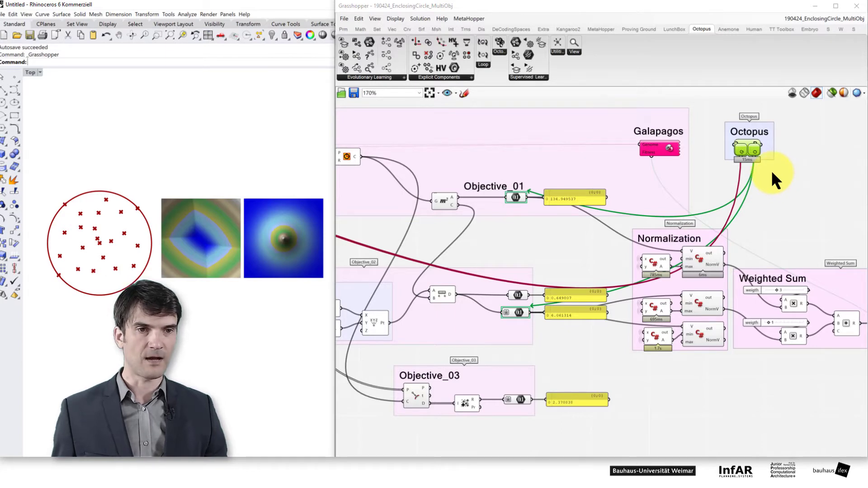
scroll(771, 170, "up", 4)
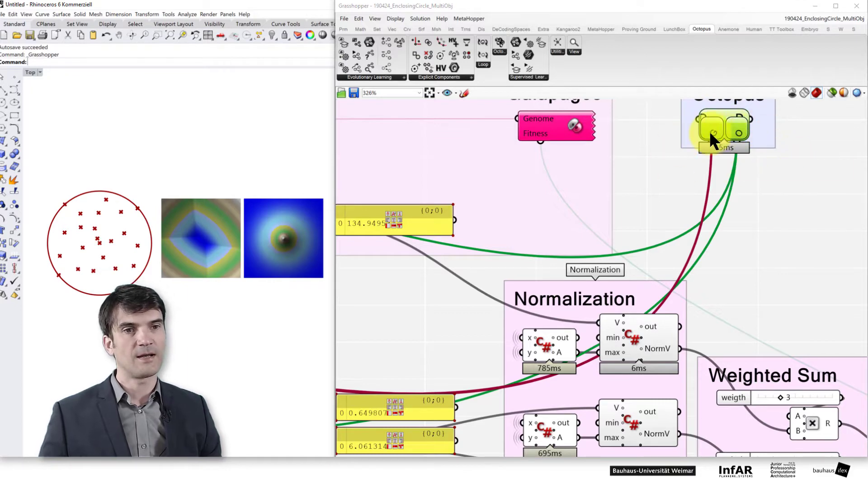
- Wire the Octopus solver's Genome input to the Xc and Yc number sliders
mouse_move(711, 132)
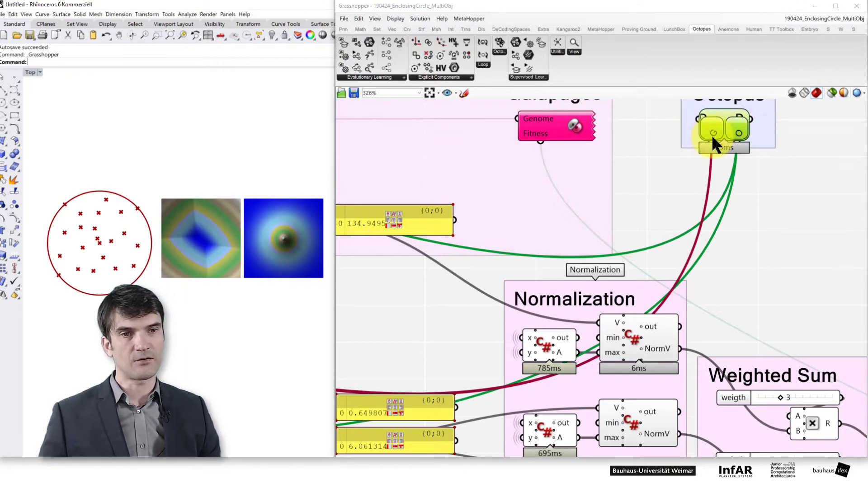
scroll(712, 136, "up", 3)
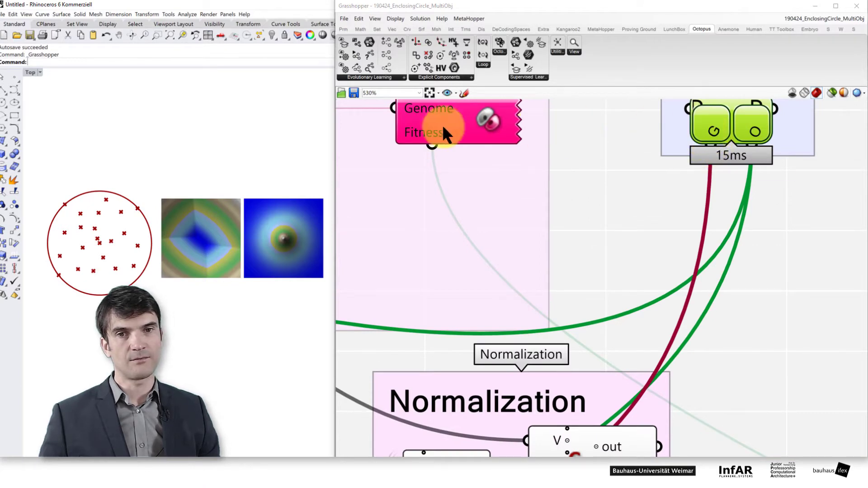
mouse_move(438, 119)
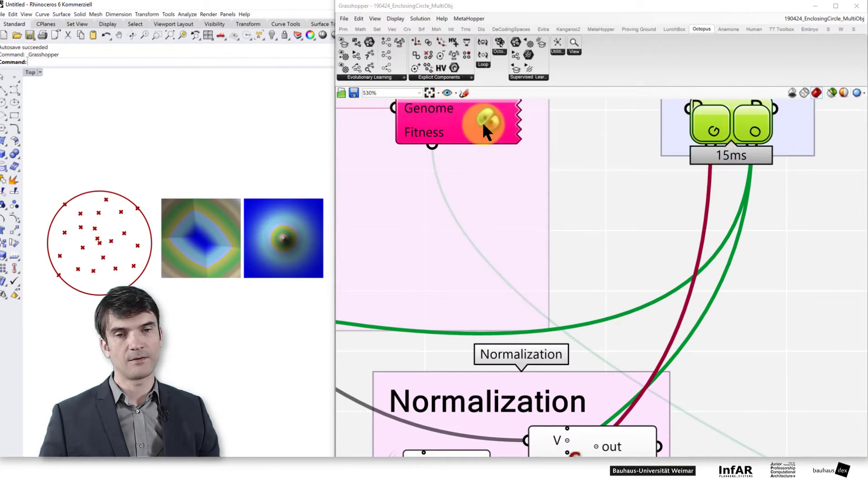
scroll(482, 122, "down", 3)
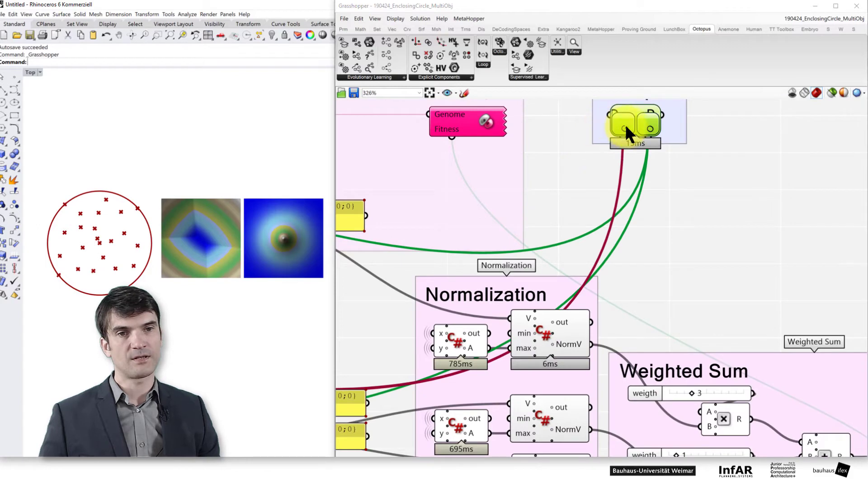
scroll(624, 127, "down", 1)
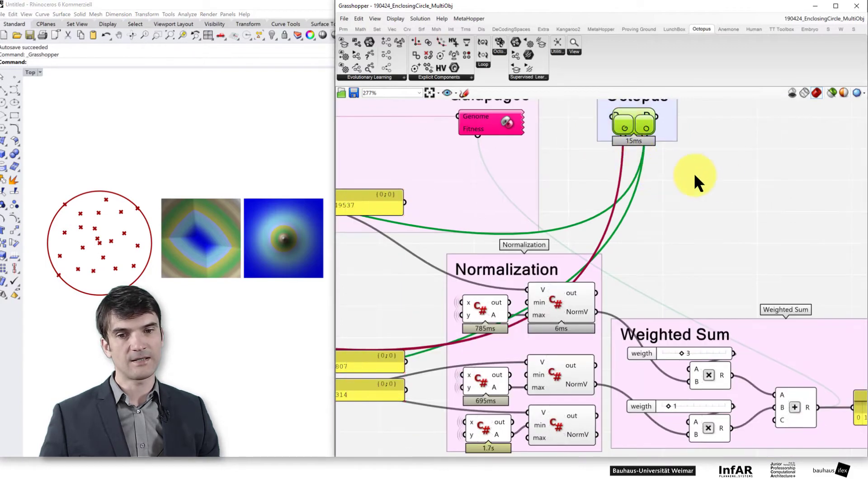
right_click_drag(693, 173, 769, 176)
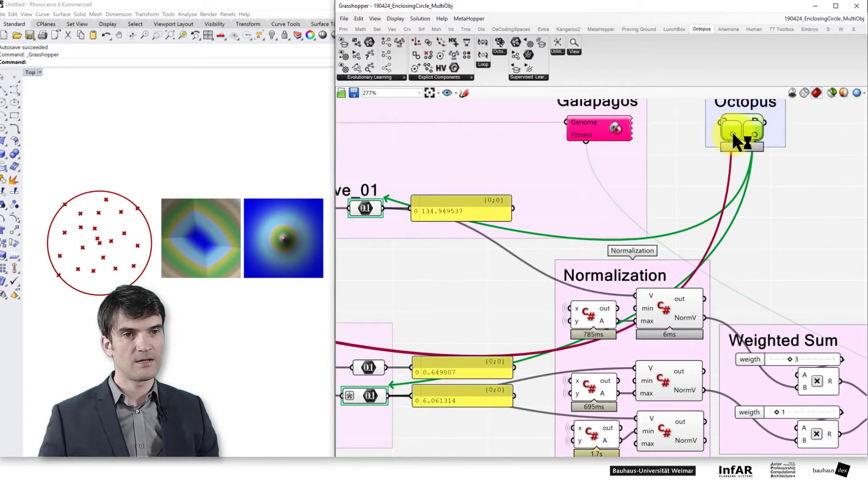
left_click_drag(731, 151, 732, 132)
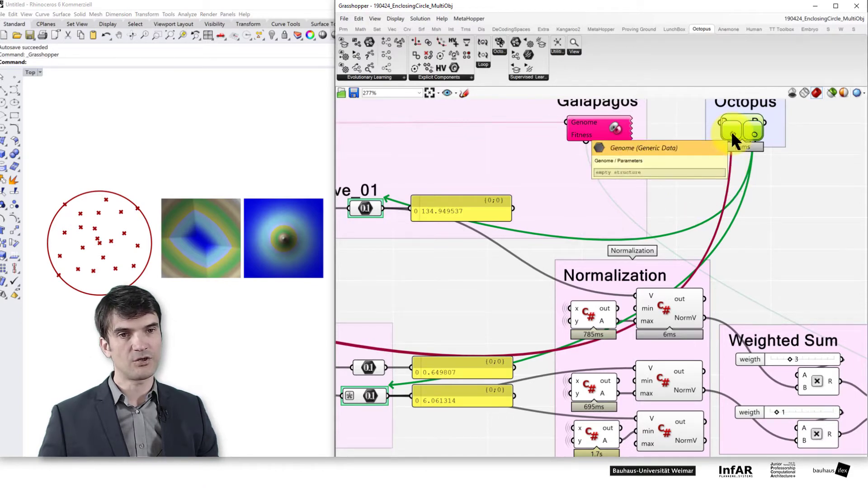
left_click_drag(728, 180, 454, 235)
- Move the Octopus solver down inside the Optimization group and frame the whole definition
scroll(400, 302, "down", 2)
scroll(400, 302, "down", 3)
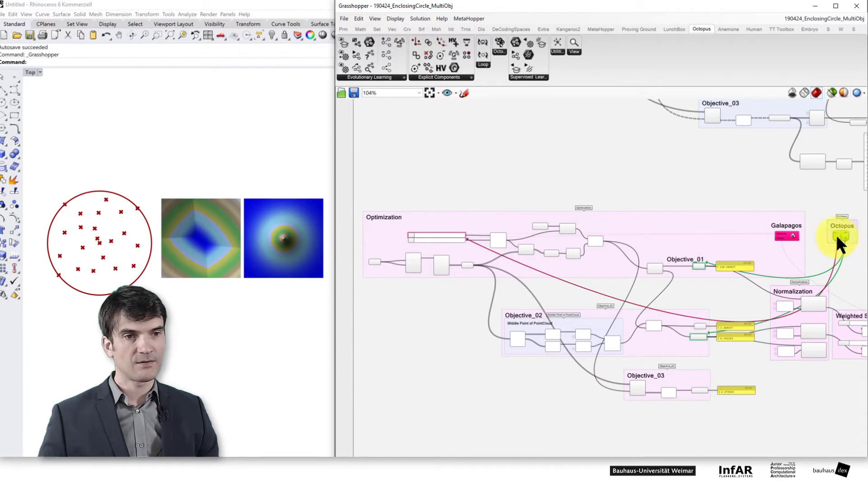
left_click_drag(837, 235, 446, 241)
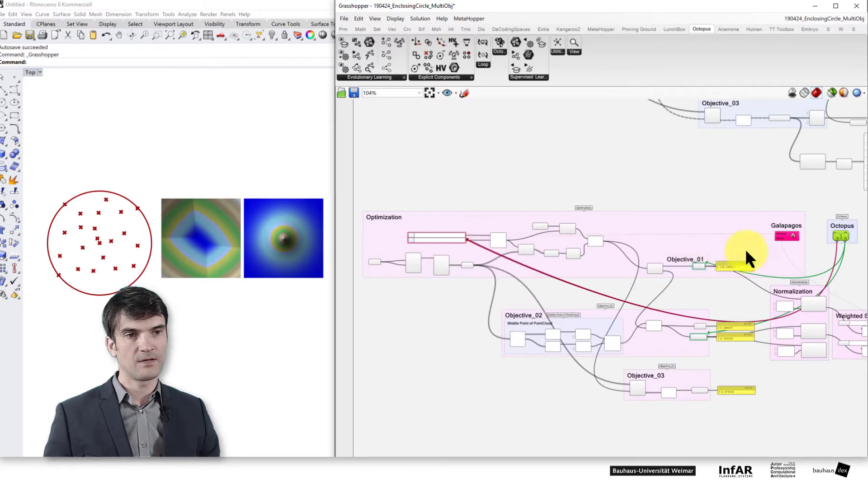
scroll(445, 237, "up", 2)
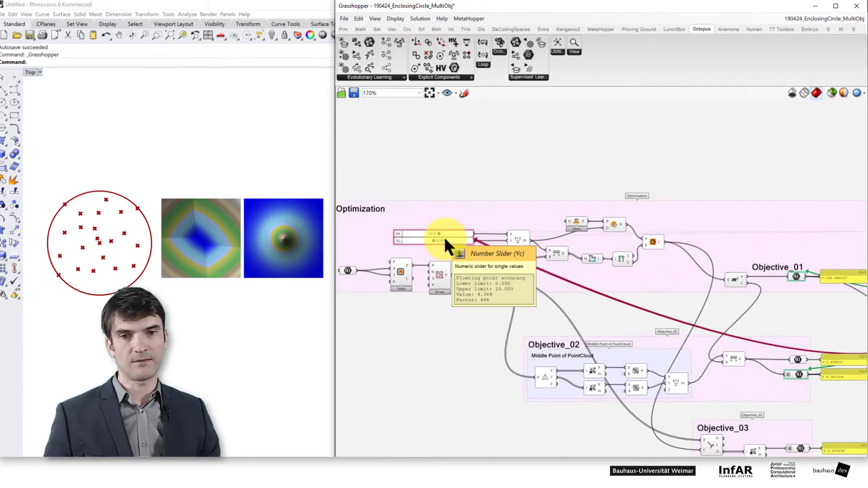
scroll(444, 237, "up", 2)
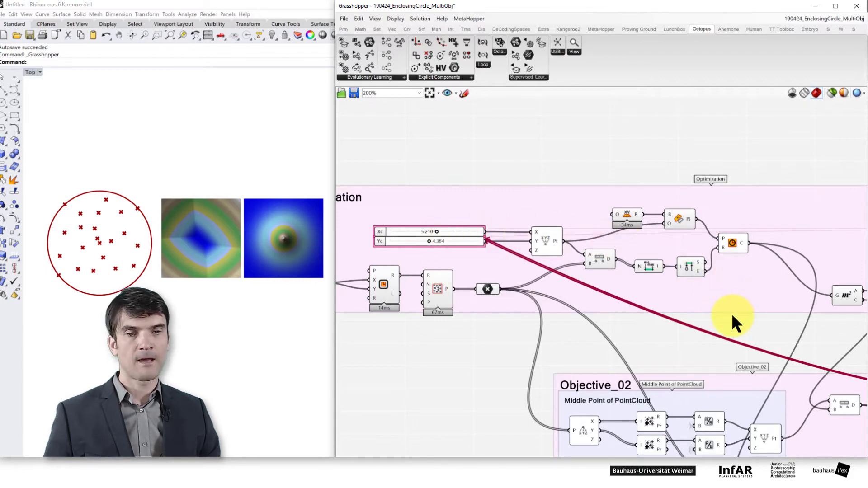
scroll(731, 313, "down", 2)
right_click_drag(824, 326, 685, 292)
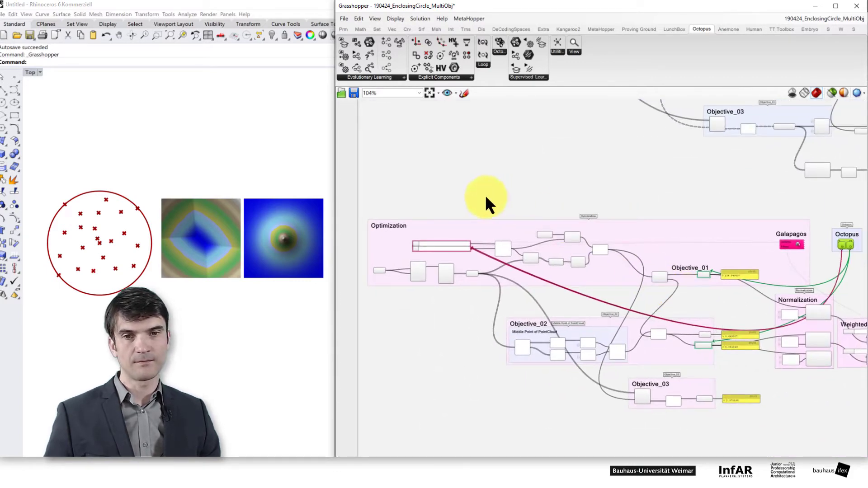
- Place a Gene Pool component by searching 'gene' on the canvas
left_click(424, 316)
double_click(424, 316)
type("g")
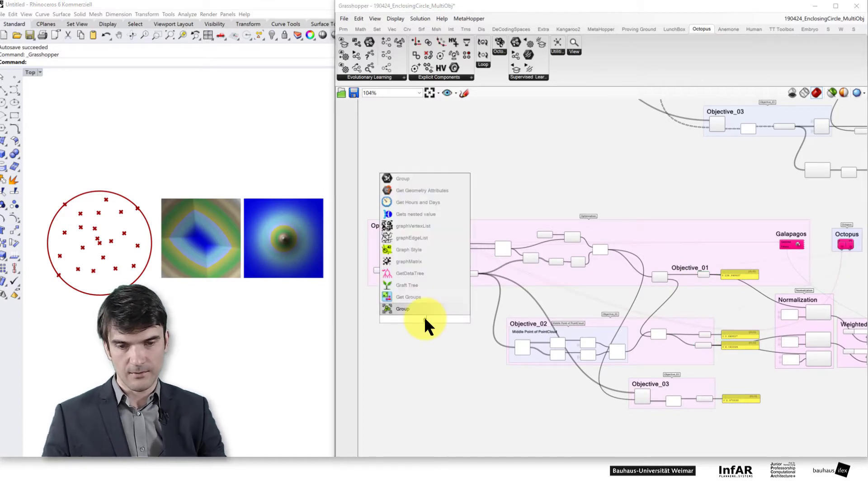
type("eam")
key("BackSpace")
key("BackSpace")
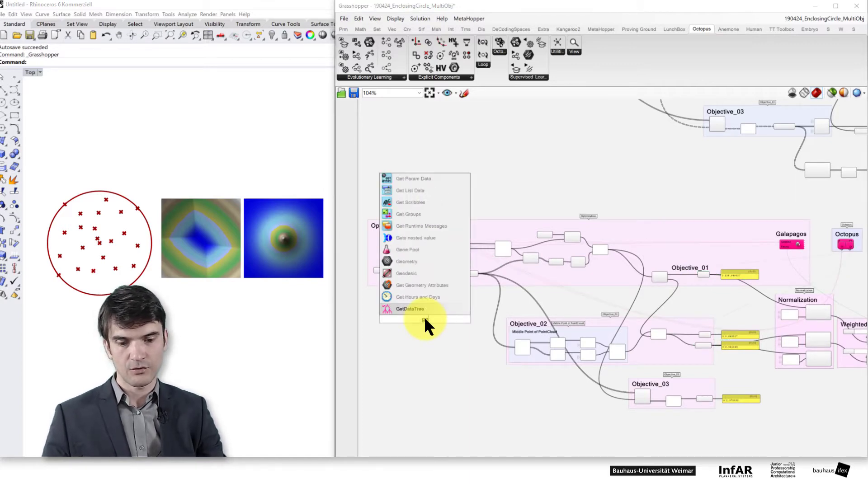
type("ne")
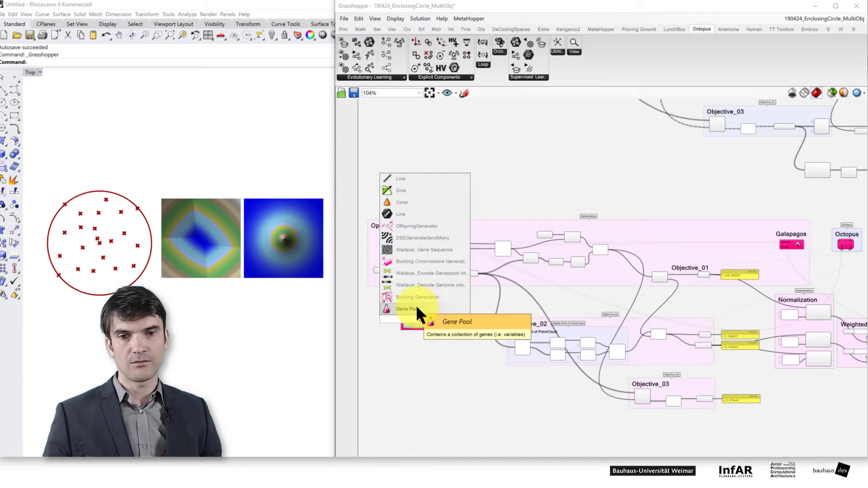
left_click(417, 307)
- Check the gene list settings, enlarge it to show all ten genes, and randomize their values
scroll(424, 313, "up", 2)
scroll(424, 314, "up", 1)
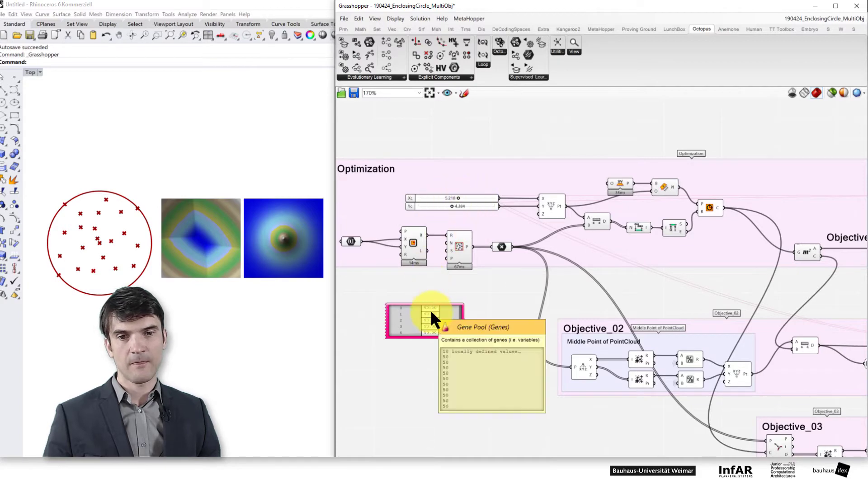
scroll(431, 310, "up", 2)
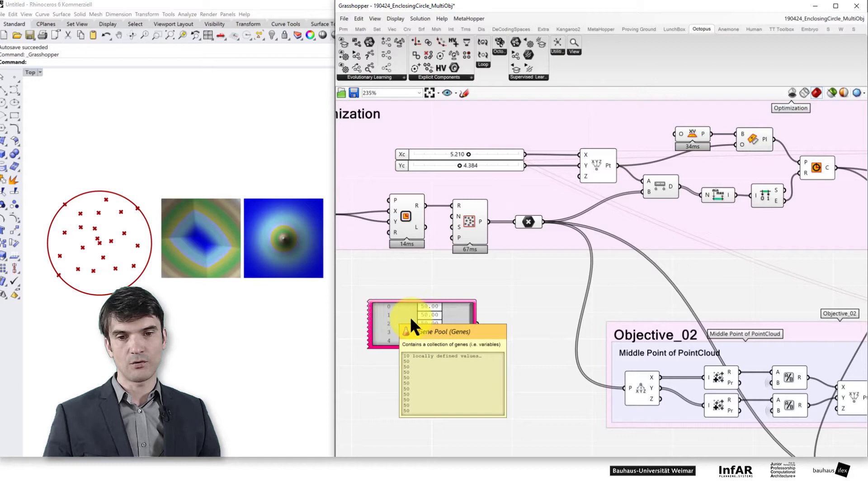
right_click(402, 326)
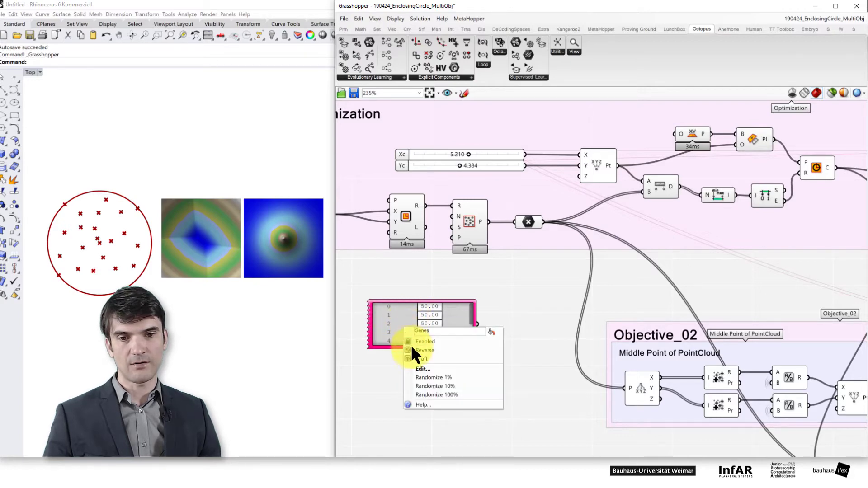
left_click(418, 369)
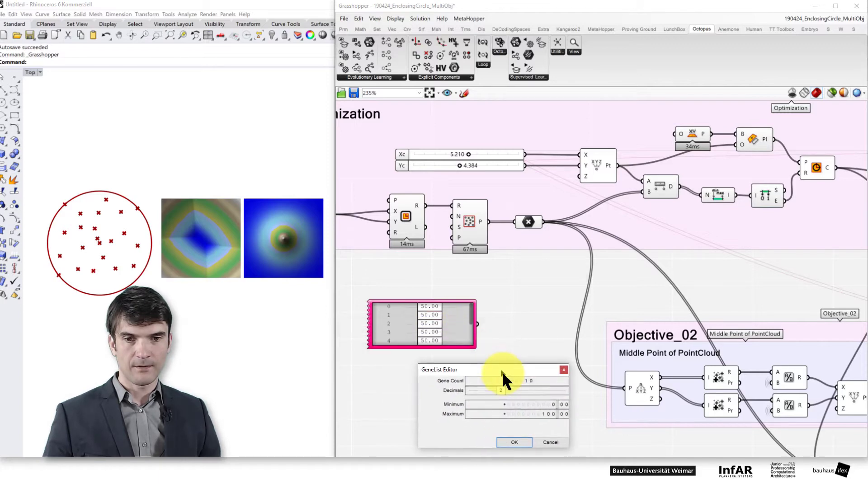
left_click_drag(502, 371, 504, 374)
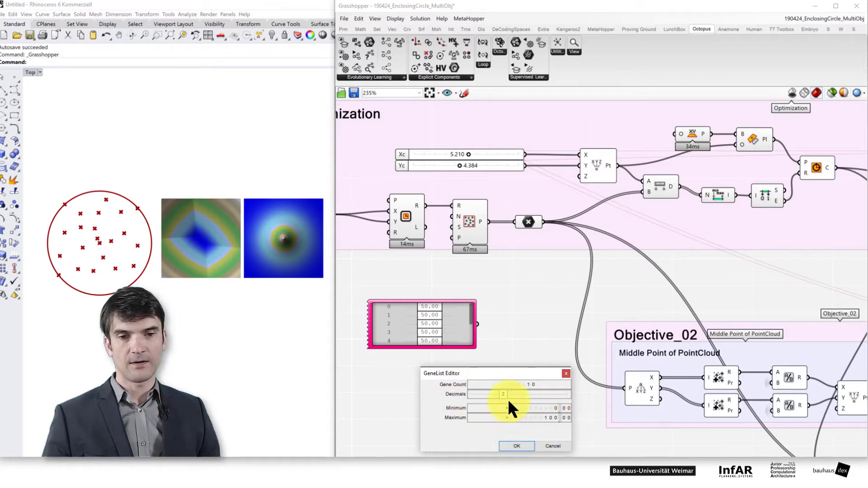
left_click(549, 444)
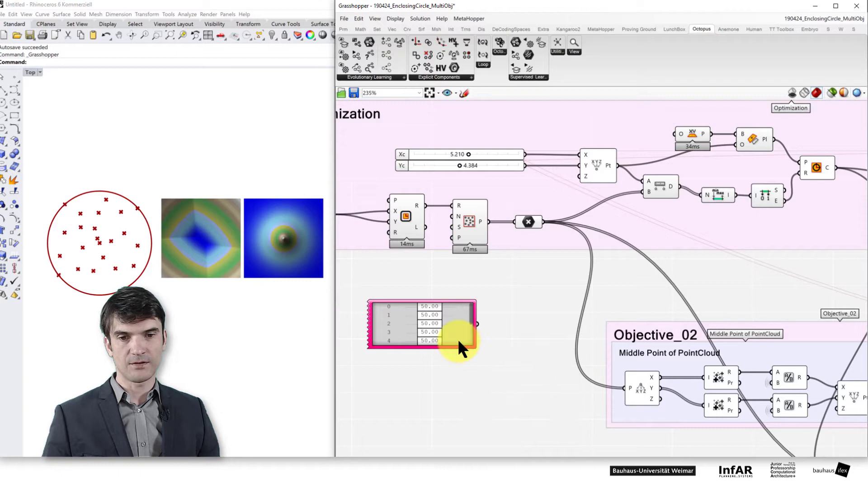
left_click_drag(452, 347, 450, 427)
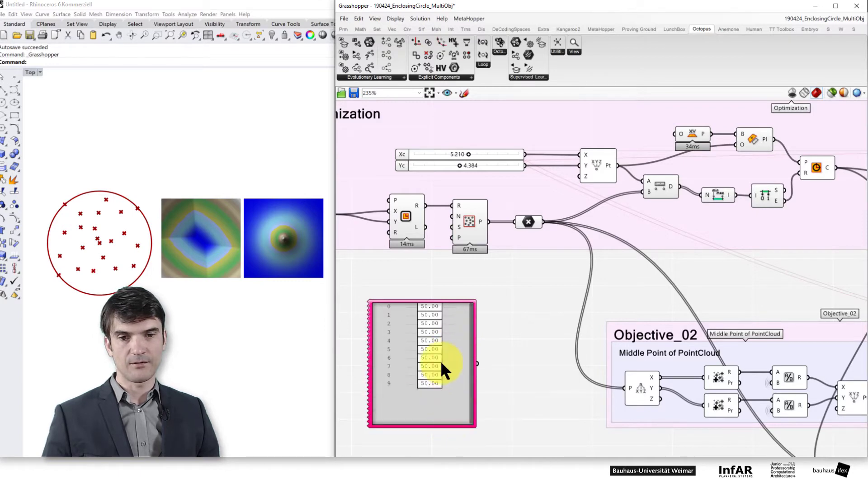
right_click(446, 350)
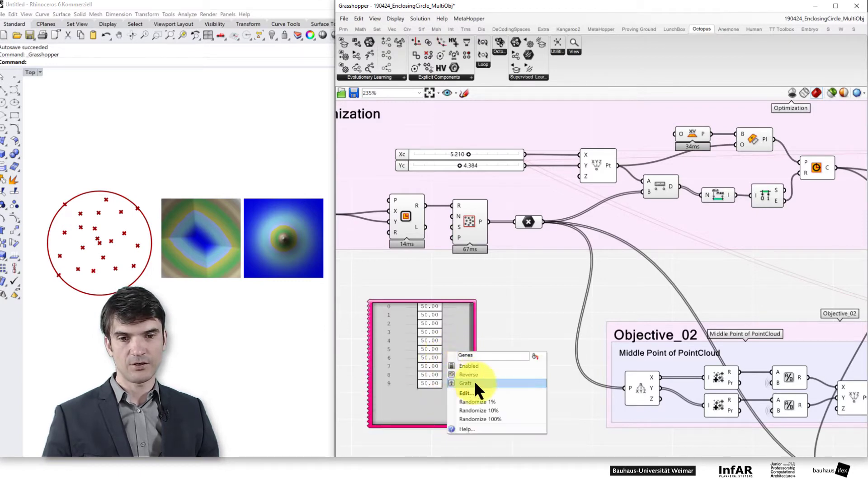
left_click(483, 419)
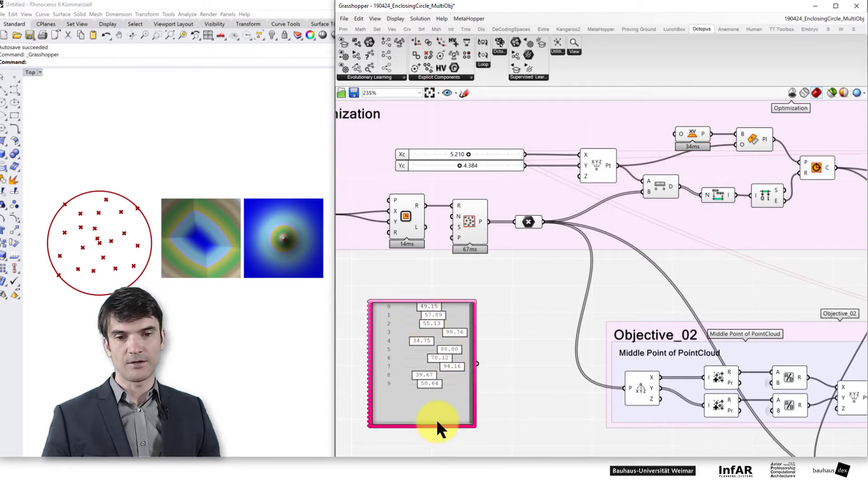
- Delete the gene list panel and zoom out over the definition
left_click_drag(438, 425, 432, 400)
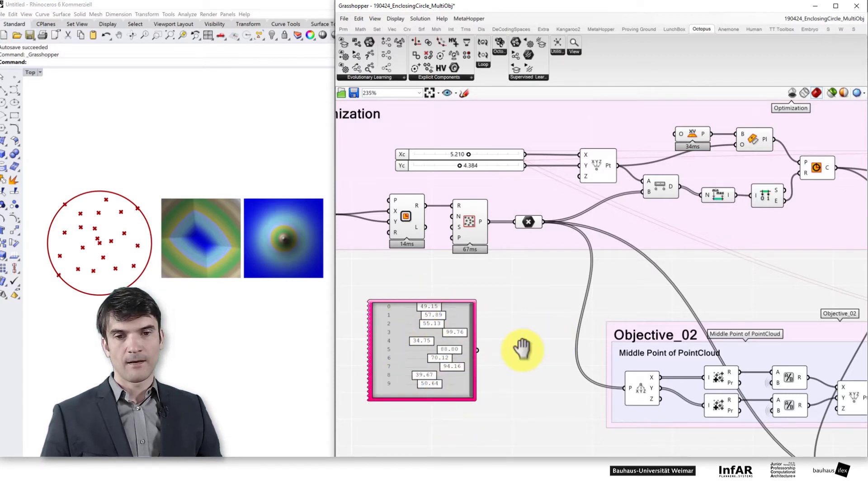
right_click_drag(523, 348, 489, 363)
left_click(428, 398)
key("Delete")
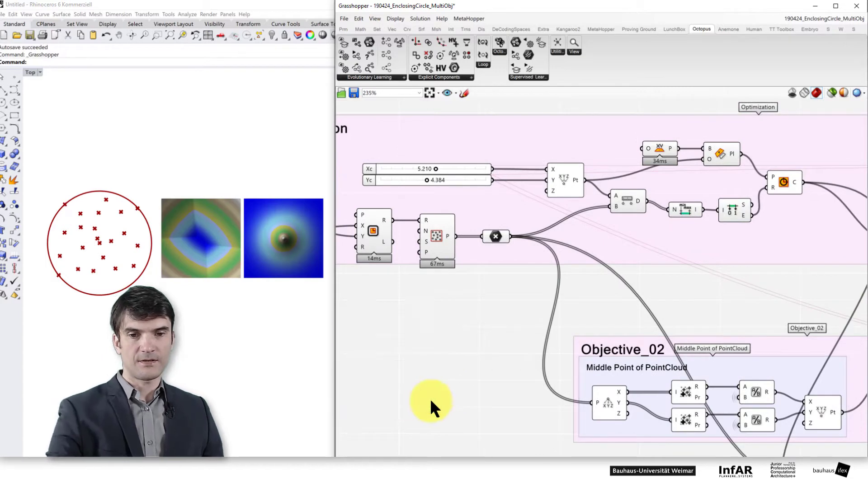
scroll(451, 394, "down", 4)
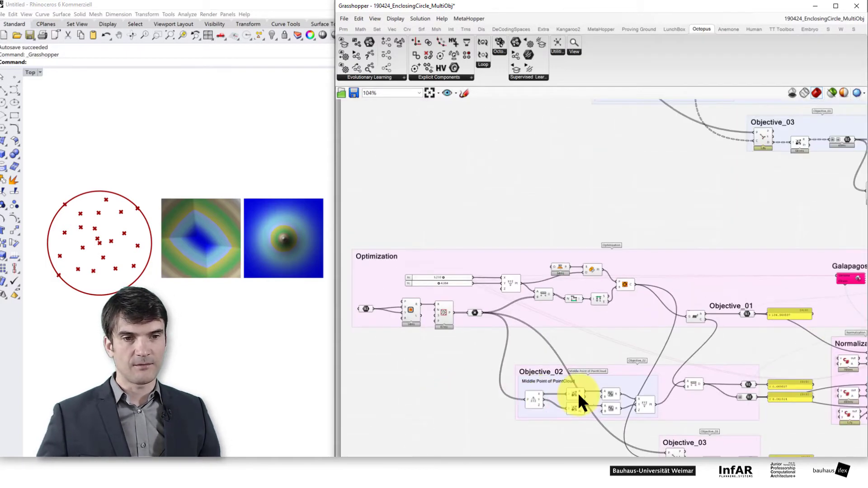
scroll(766, 397, "down", 1)
- Wire Objective_01's number parameter into the Octopus solver's objectives input
right_click_drag(656, 347, 601, 330)
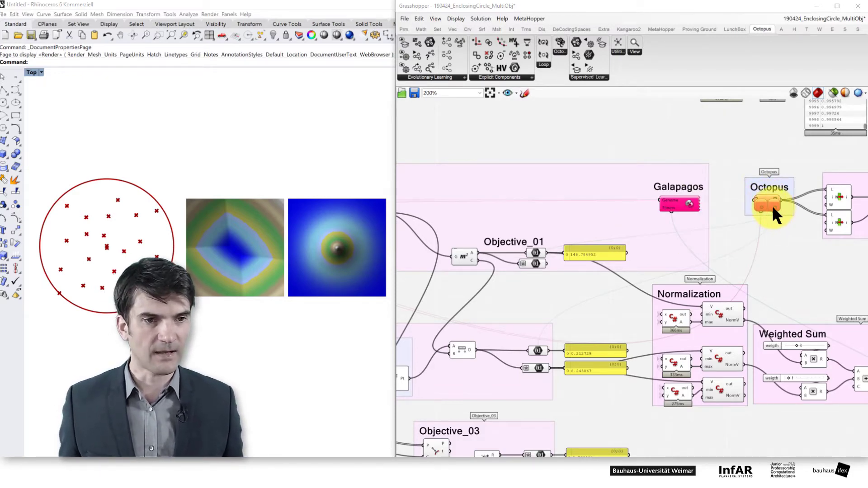
scroll(773, 205, "up", 3)
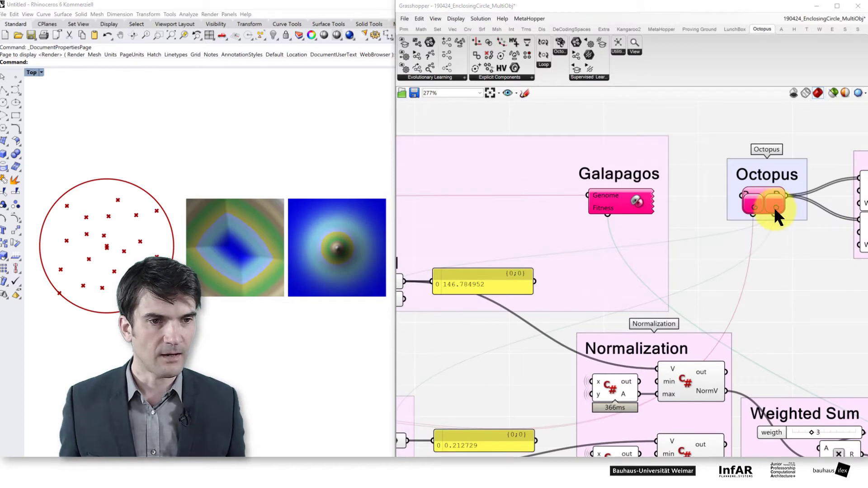
left_click_drag(775, 207, 409, 282)
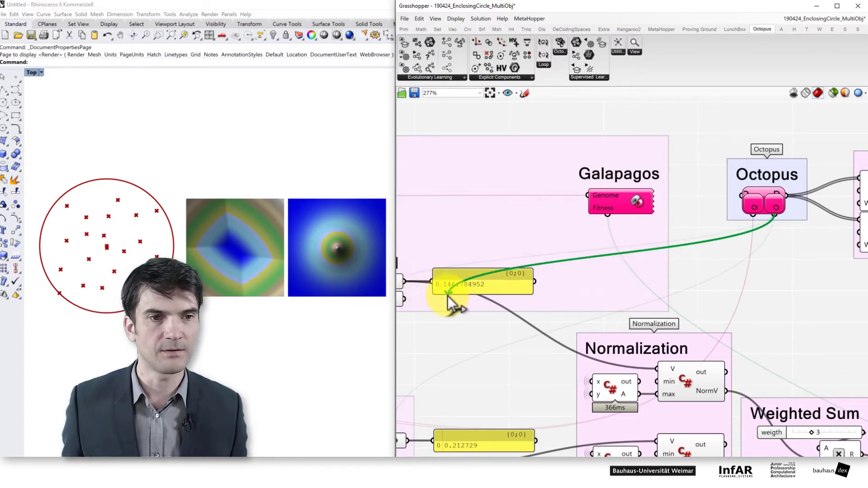
scroll(448, 296, "down", 2)
left_click_drag(726, 228, 864, 222)
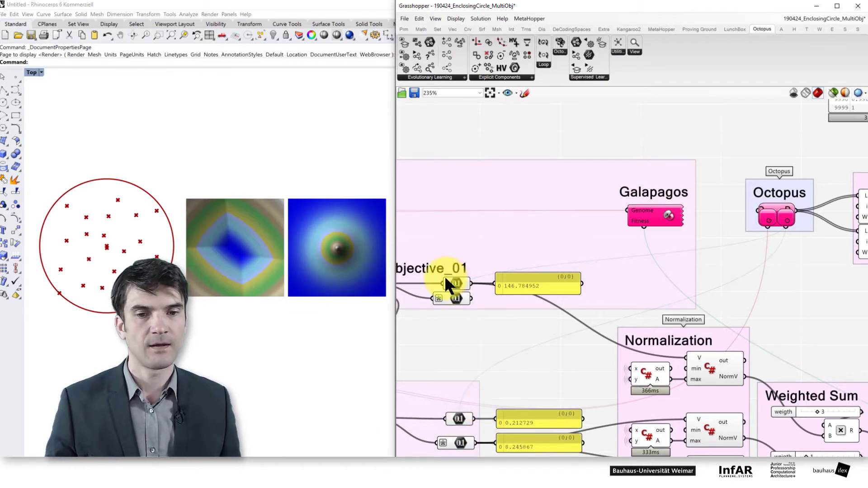
right_click_drag(478, 342, 499, 337)
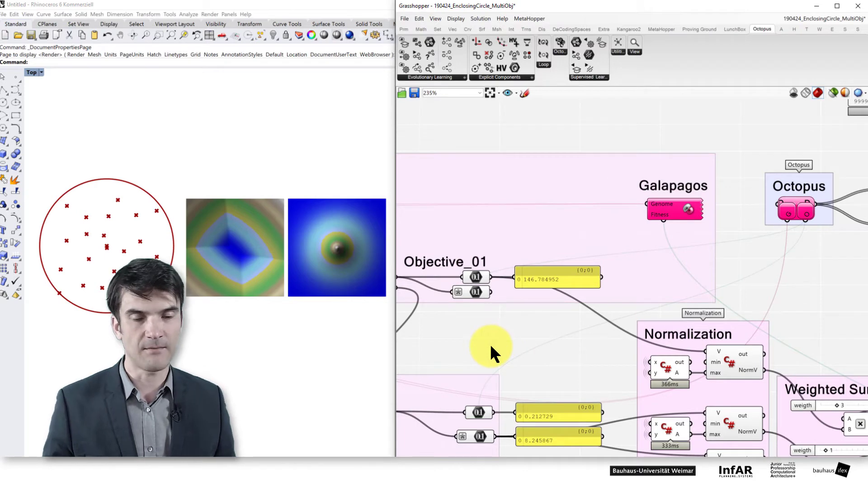
scroll(490, 343, "down", 1)
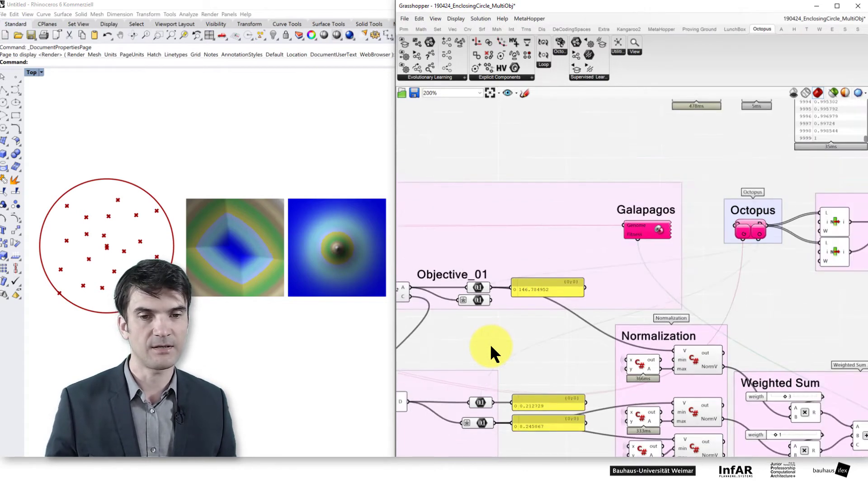
right_click_drag(489, 345, 501, 323)
mouse_move(480, 278)
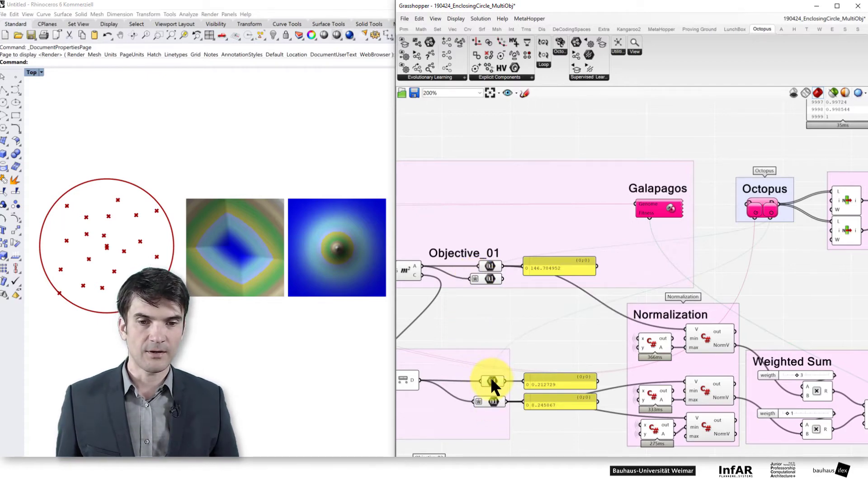
mouse_move(491, 381)
right_mouse_down()
mouse_move(509, 368)
mouse_move(500, 382)
right_mouse_up()
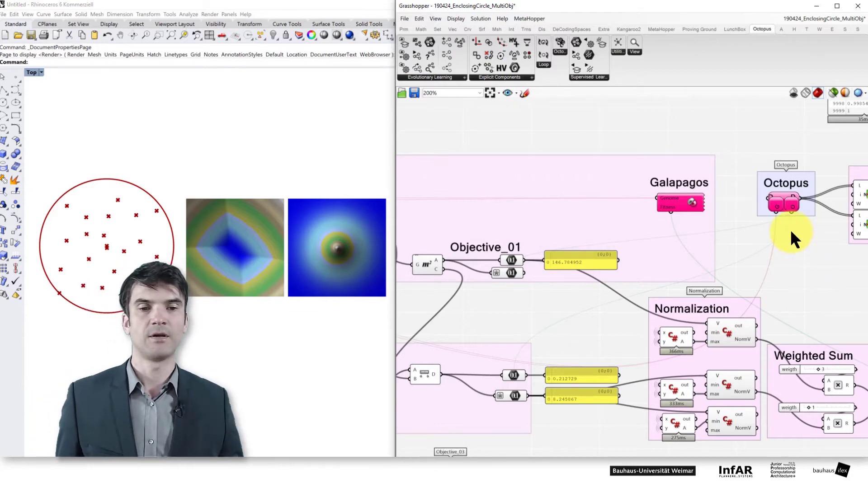
right_click_drag(794, 238, 691, 236)
left_click(684, 190)
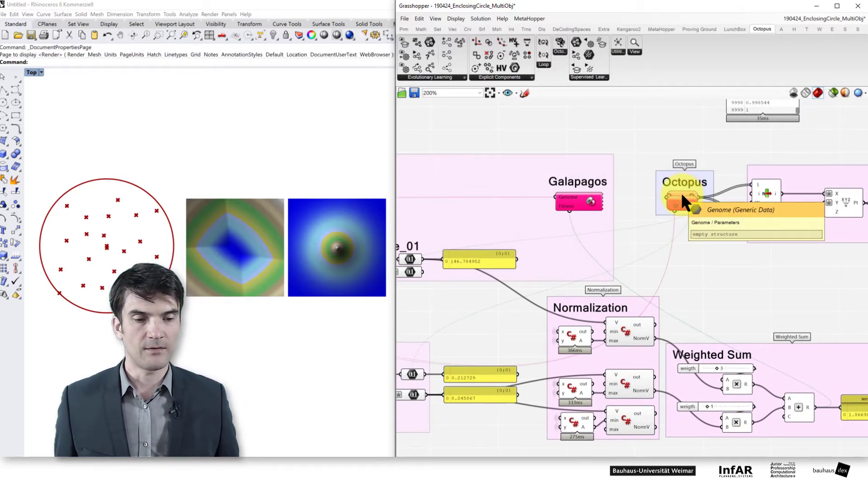
- Open the Octopus window with CircleArea and DistanceToCenter objectives and adjust the empty plot
left_click(681, 192)
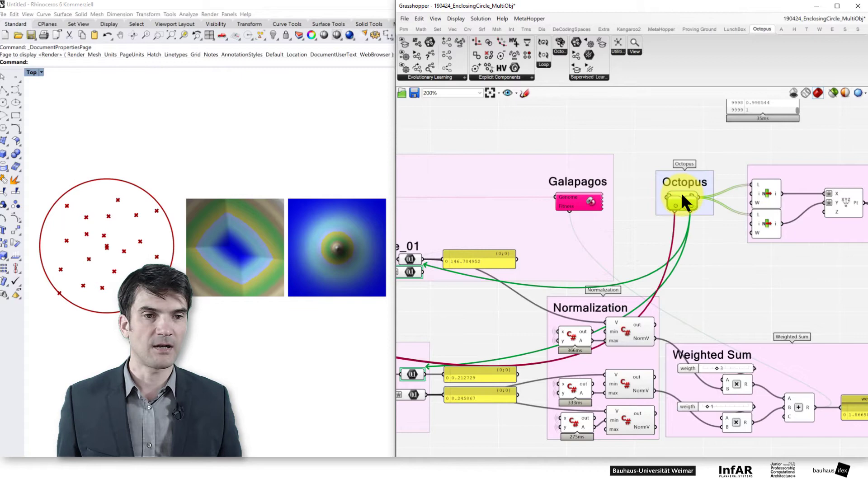
double_click(681, 192)
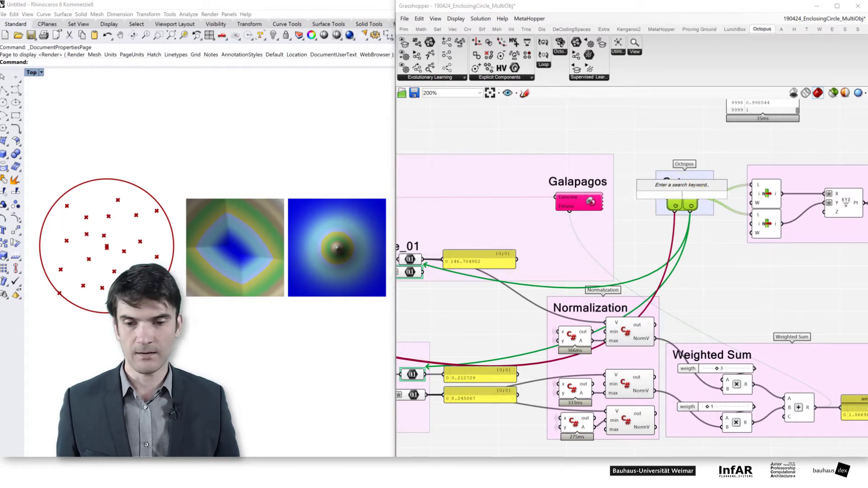
key("Escape")
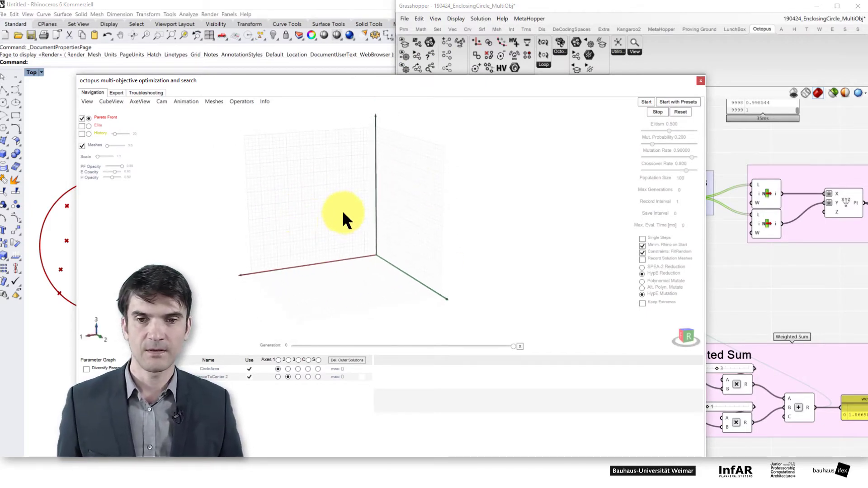
mouse_move(343, 213)
left_mouse_down()
mouse_move(343, 204)
mouse_move(330, 219)
mouse_move(352, 211)
mouse_move(327, 213)
mouse_move(344, 195)
mouse_move(348, 224)
mouse_move(340, 223)
mouse_move(341, 209)
left_mouse_up()
scroll(341, 213, "up", 3)
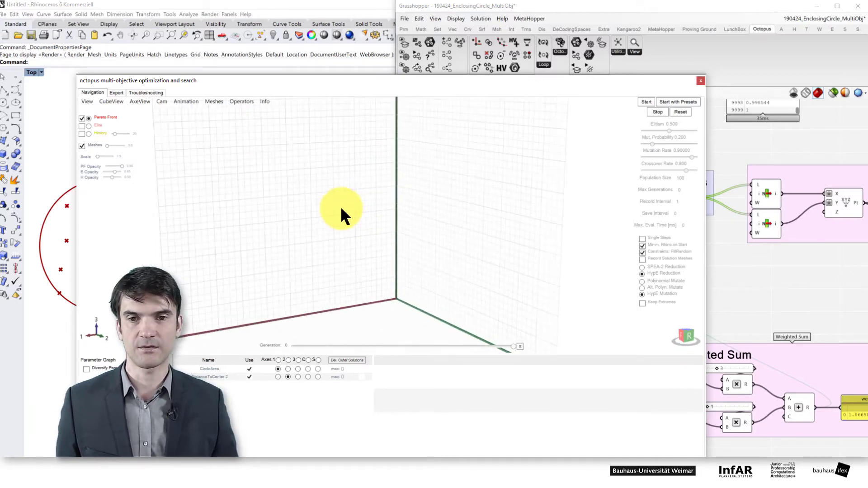
scroll(341, 212, "down", 2)
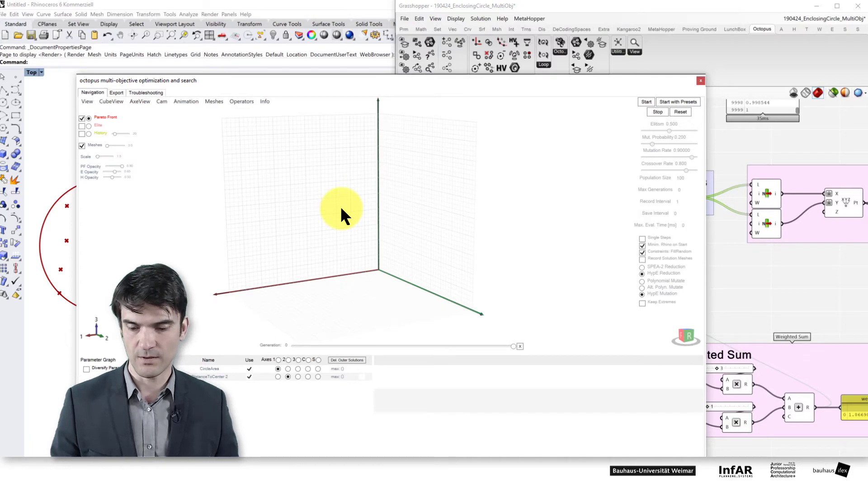
mouse_move(341, 209)
middle_mouse_down()
mouse_move(360, 223)
mouse_move(345, 225)
middle_mouse_up()
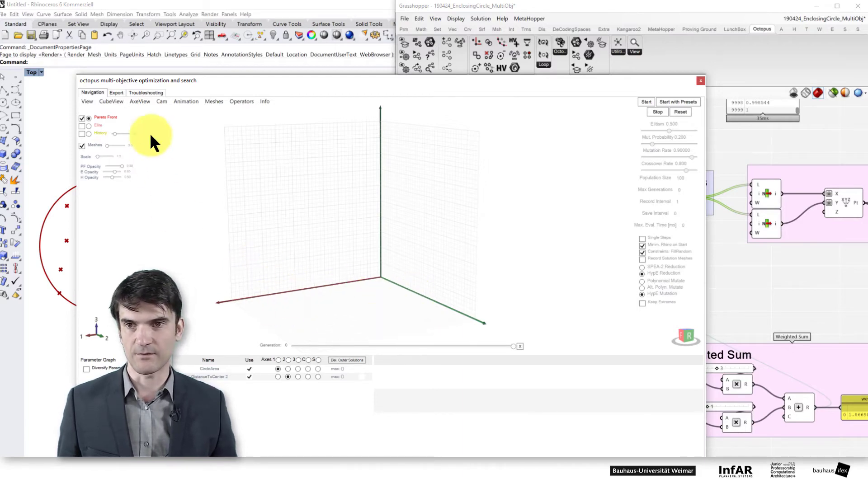
- Start the Octopus optimization and pause it after five generations
left_click(645, 101)
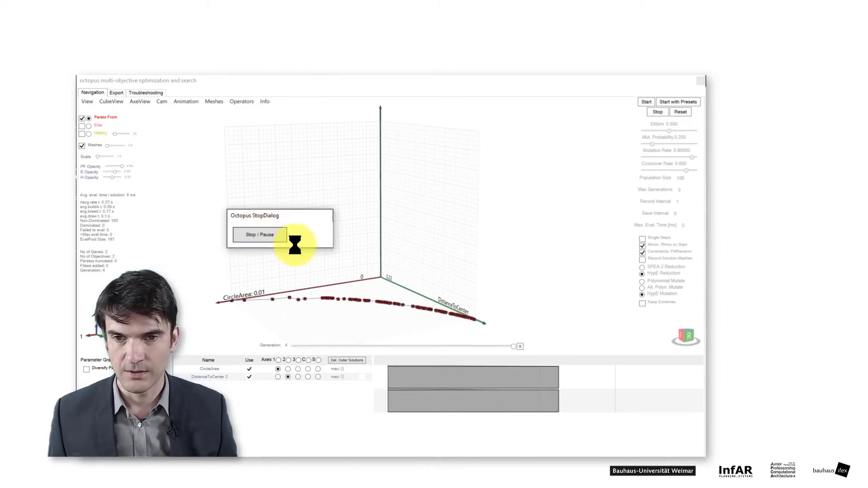
left_click(259, 234)
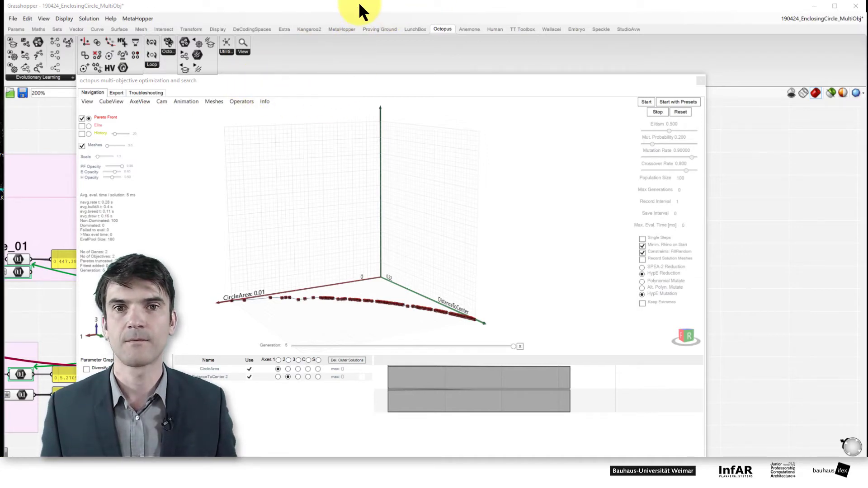
- Snap the Pareto plot to a flat 2D view and centre the front curve
left_click_drag(364, 4, 866, 55)
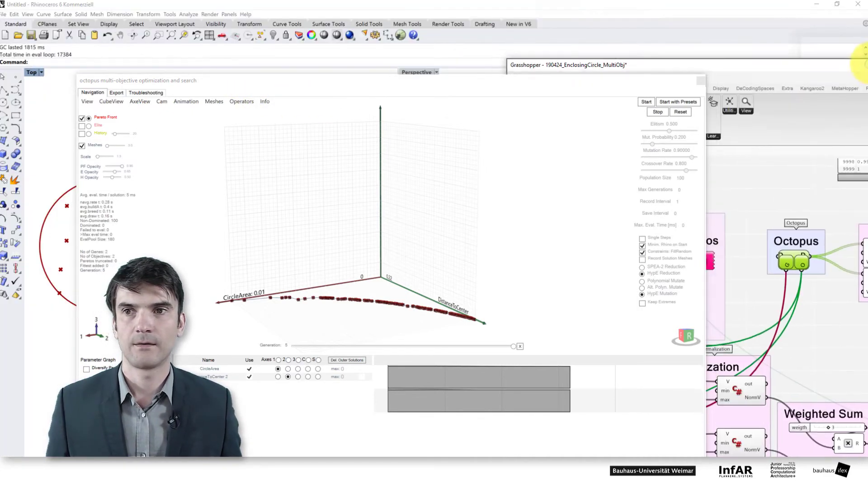
left_click_drag(404, 75, 404, 72)
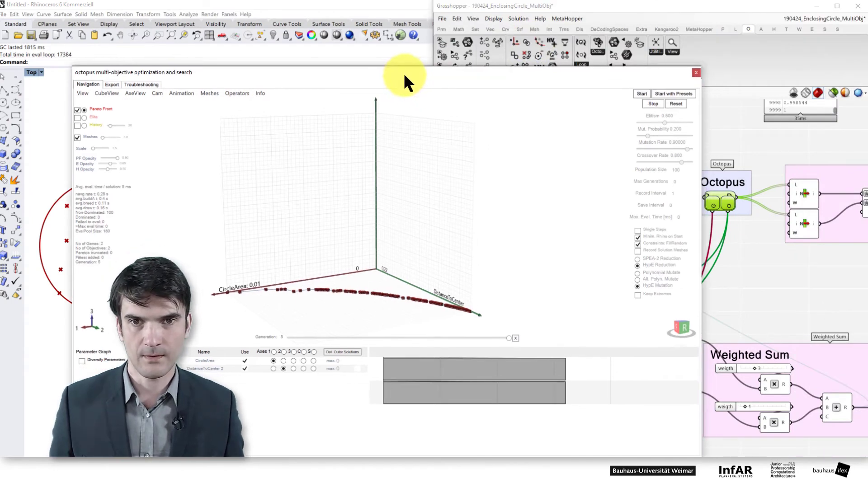
mouse_move(370, 281)
right_mouse_down()
mouse_move(368, 291)
mouse_move(405, 293)
mouse_move(371, 299)
right_mouse_up()
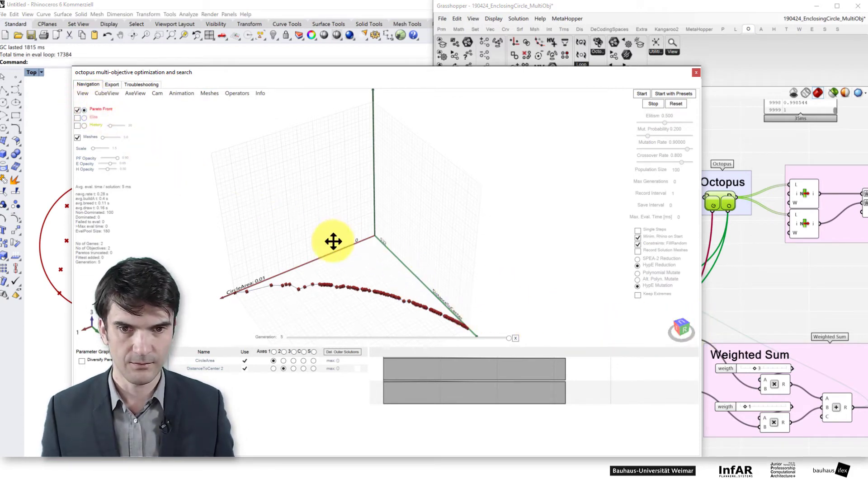
left_click_drag(333, 240, 393, 273)
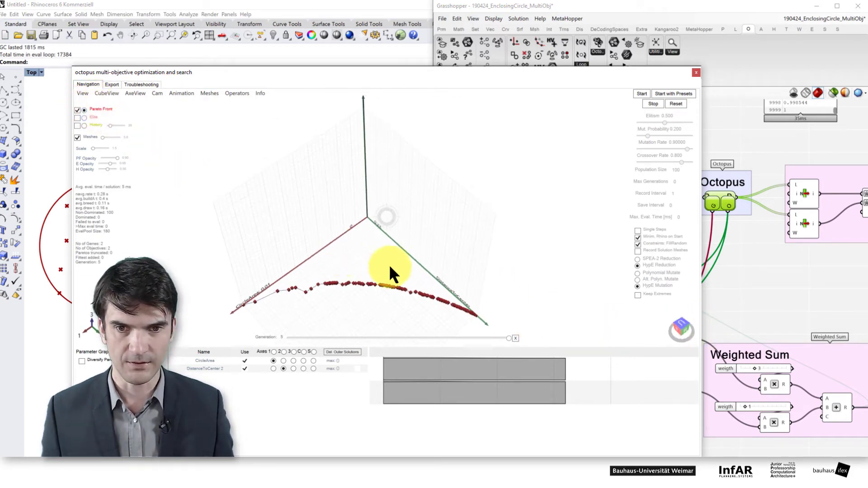
left_click(680, 321)
left_click(681, 325)
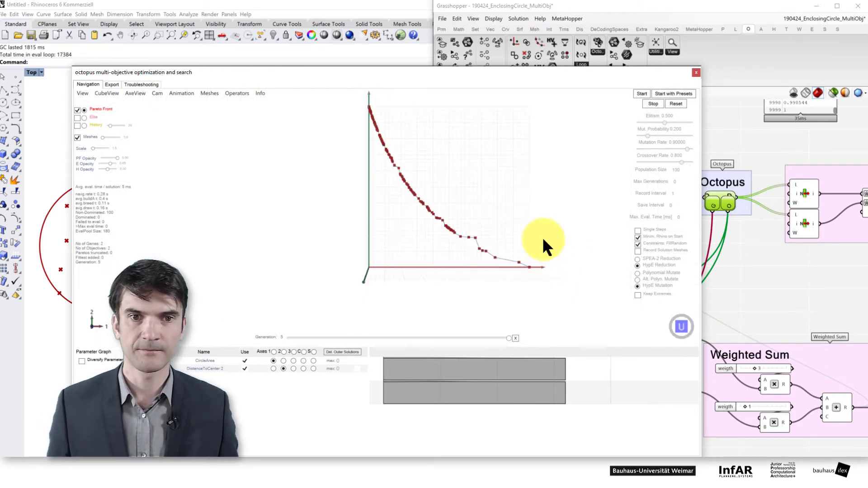
scroll(446, 199, "up", 3)
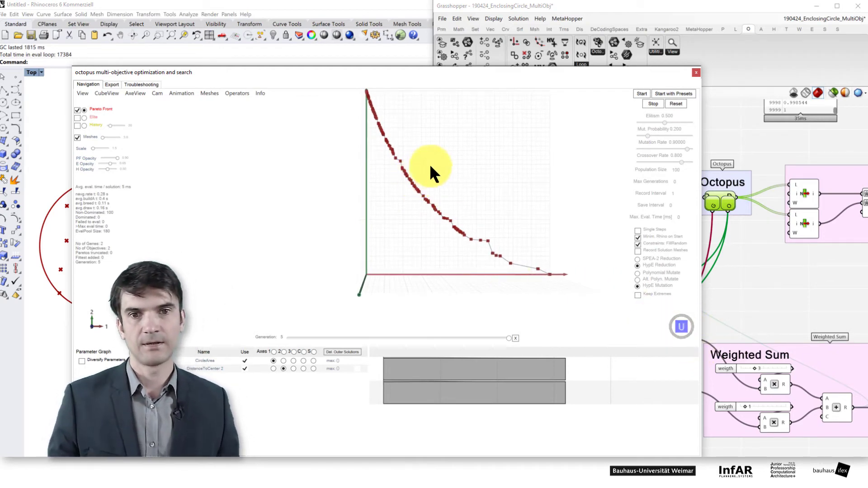
middle_click_drag(430, 171, 390, 192)
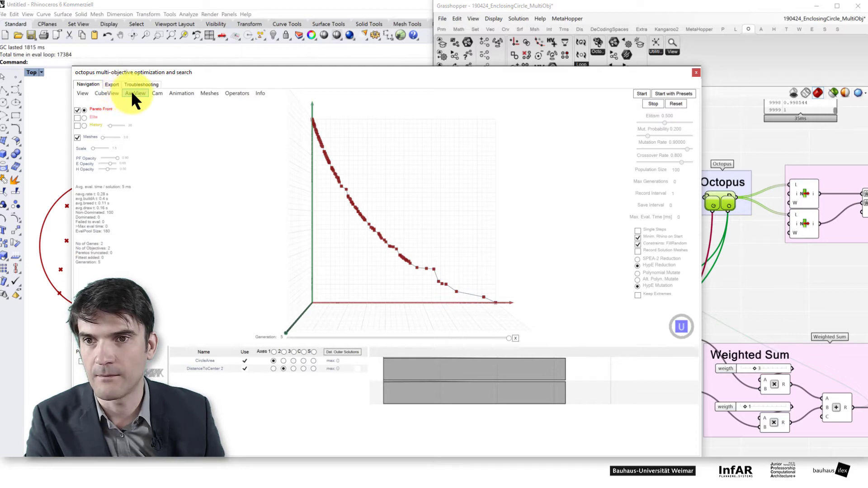
- Turn the History display on, then off, leaving only the Pareto front plotted
left_click(83, 93)
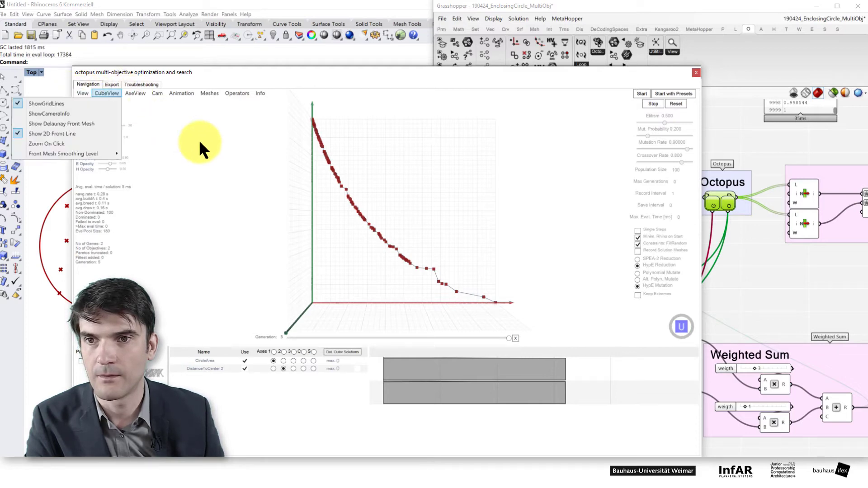
left_click(253, 140)
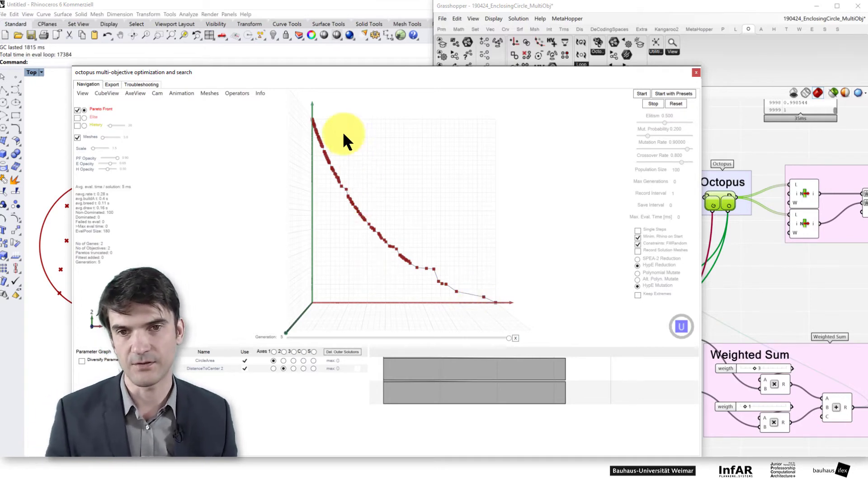
left_click(77, 125)
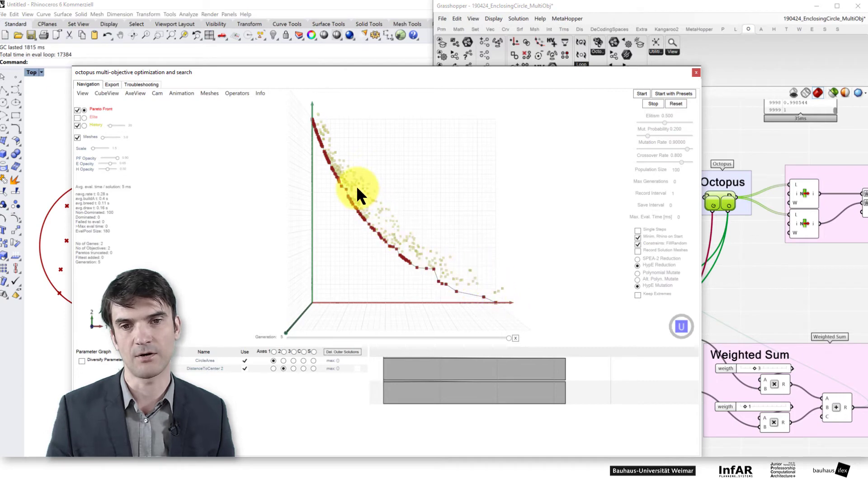
left_click(78, 126)
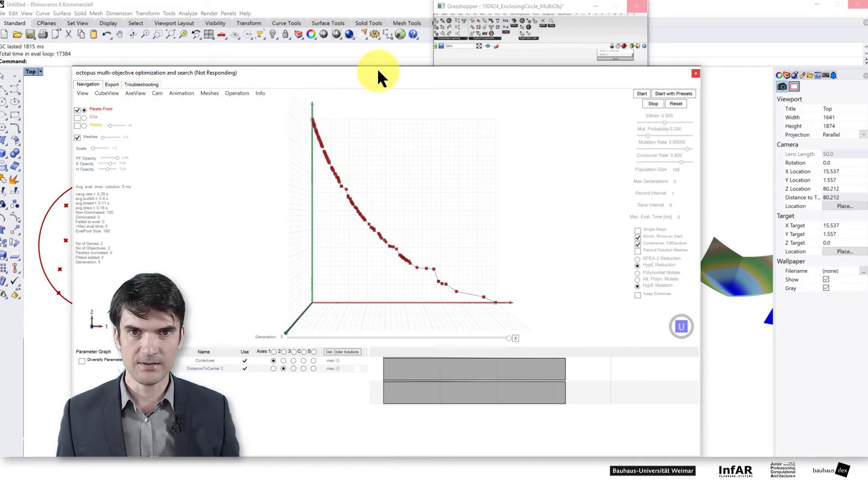
- Drag the Octopus window down and right to uncover the Rhino viewport
left_click_drag(378, 69, 520, 123)
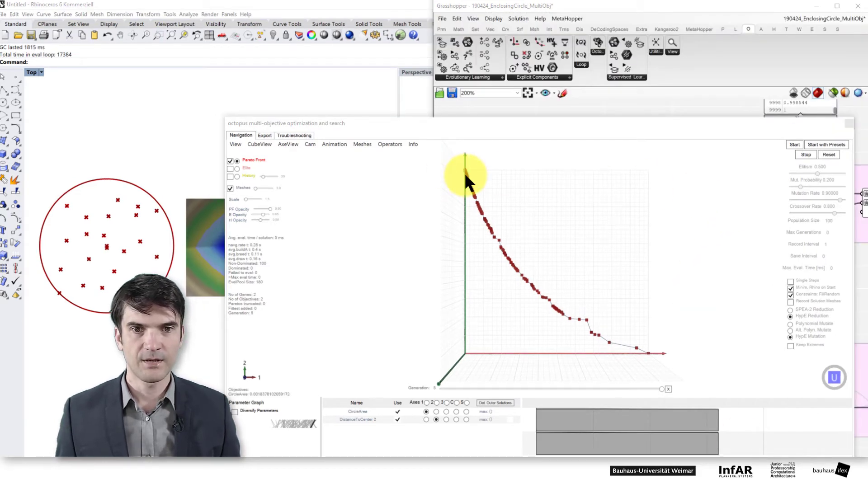
- Reinstate the topmost Pareto-front solution so Rhino draws a larger enclosing circle
scroll(465, 173, "up", 5)
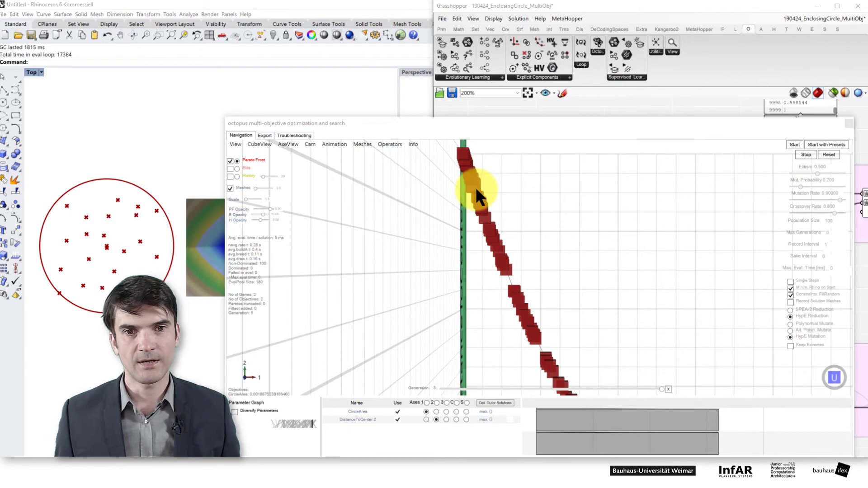
right_click(474, 184)
left_click(462, 151)
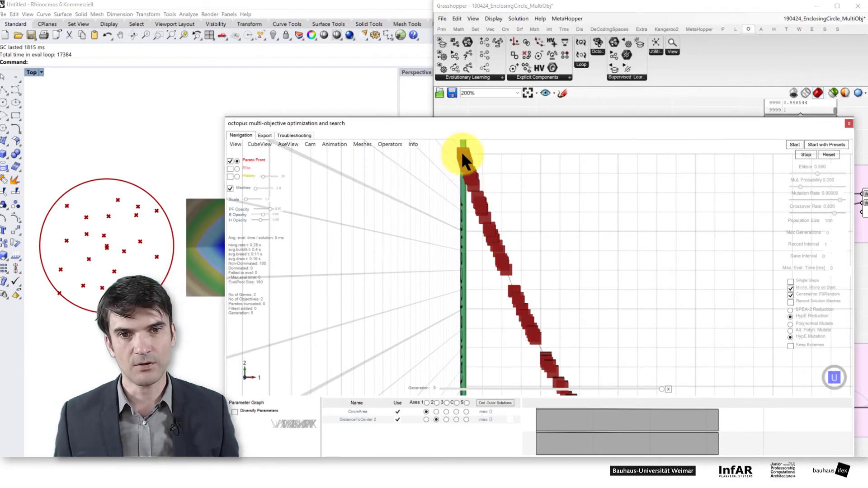
right_click(469, 168)
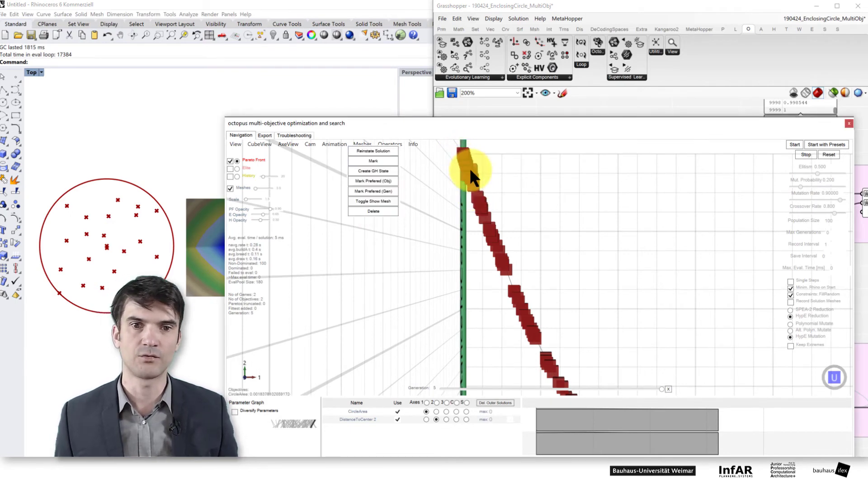
left_click(371, 151)
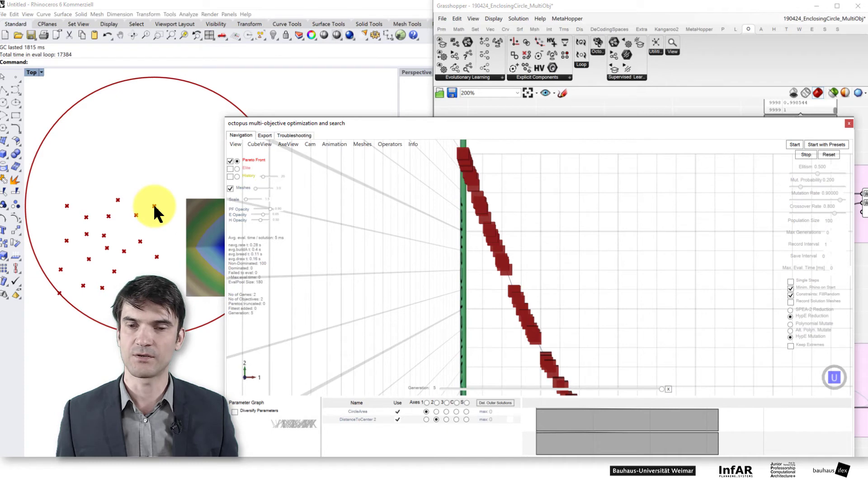
right_click(462, 151)
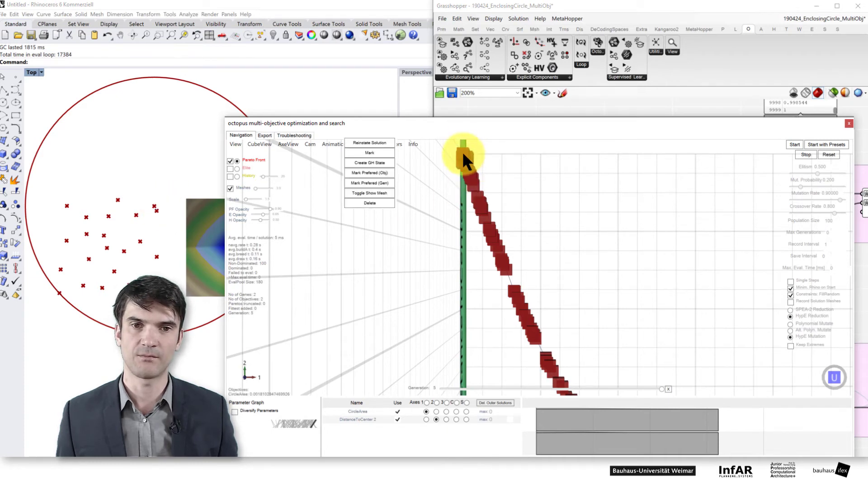
key("Escape")
right_click(459, 152)
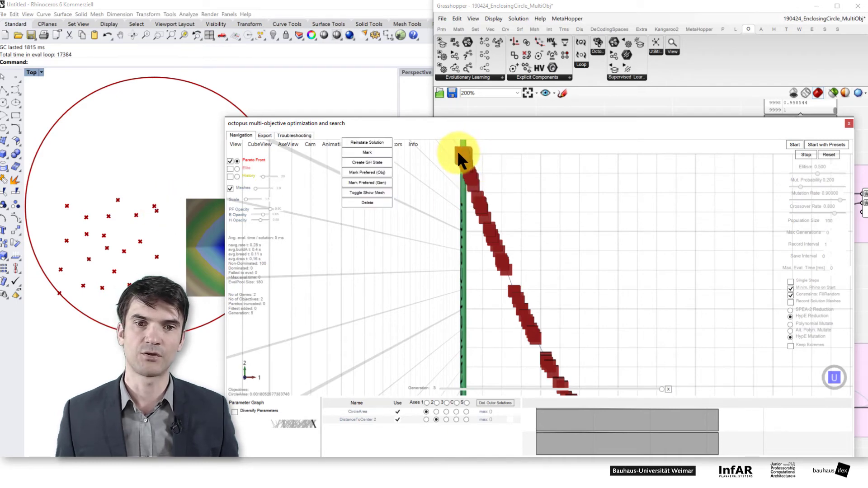
left_click(364, 141)
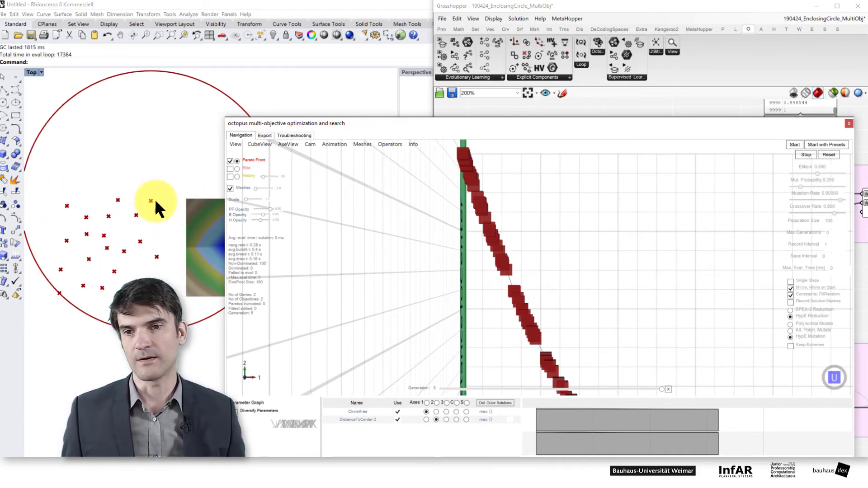
- Tilt the Pareto plot into perspective and reinstate a point near the CircleArea end
left_click_drag(640, 343, 509, 199)
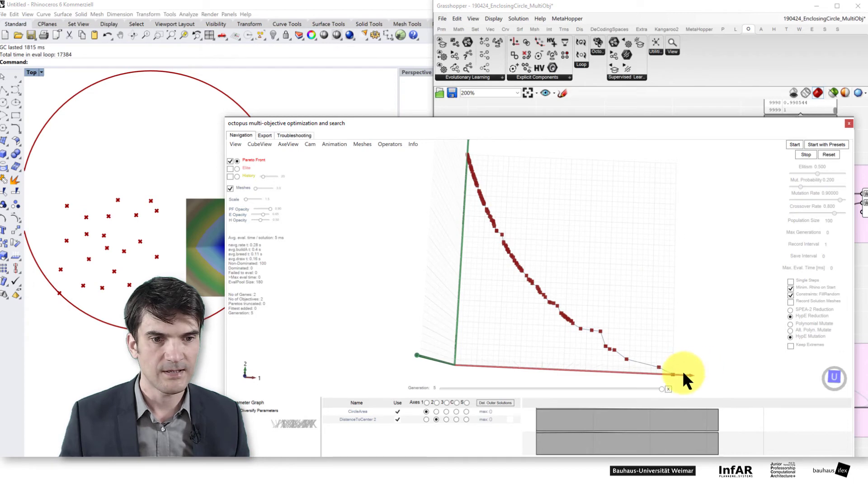
left_click_drag(664, 353, 655, 333)
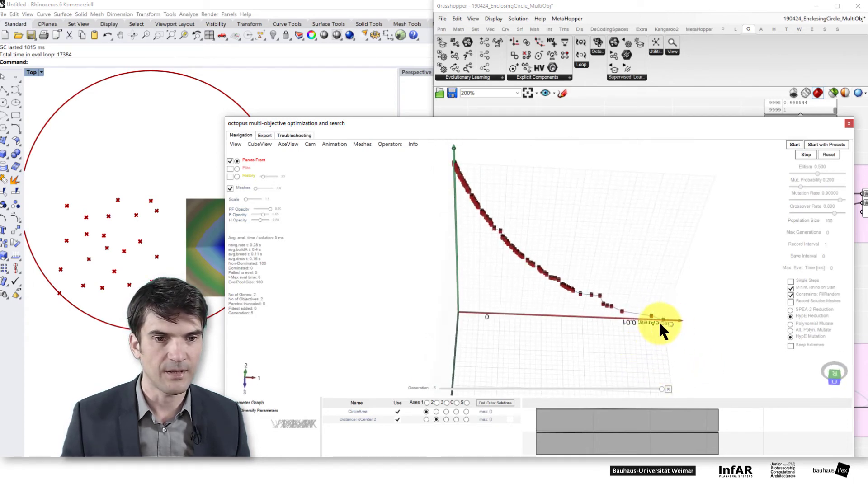
scroll(661, 319, "up", 5)
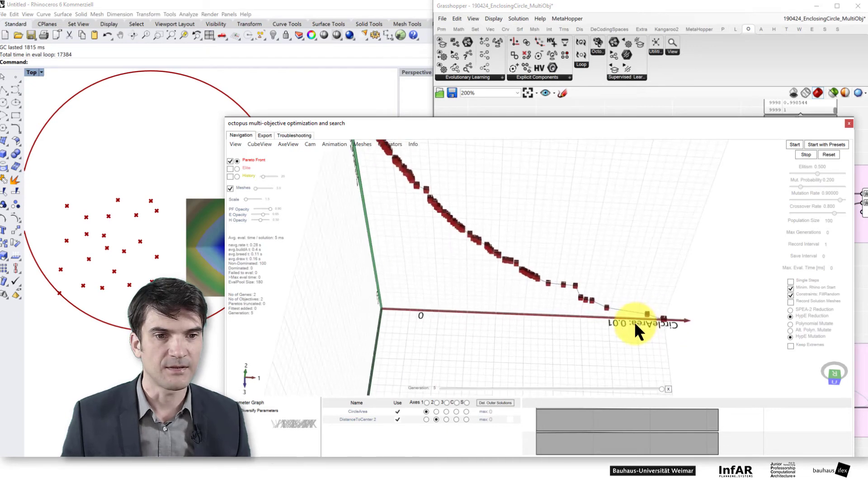
right_click(663, 318)
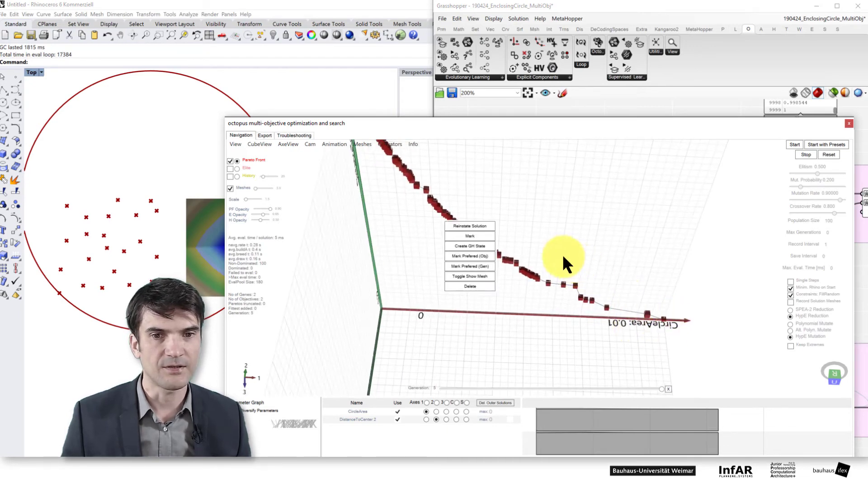
left_click(473, 224)
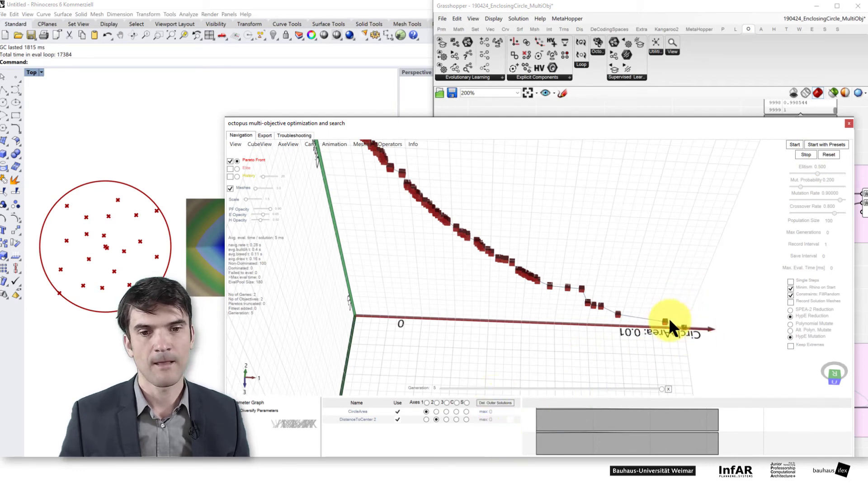
- Reinstate a mid-front Pareto solution, then one near the top of the front
scroll(502, 248, "down", 2)
right_click(477, 238)
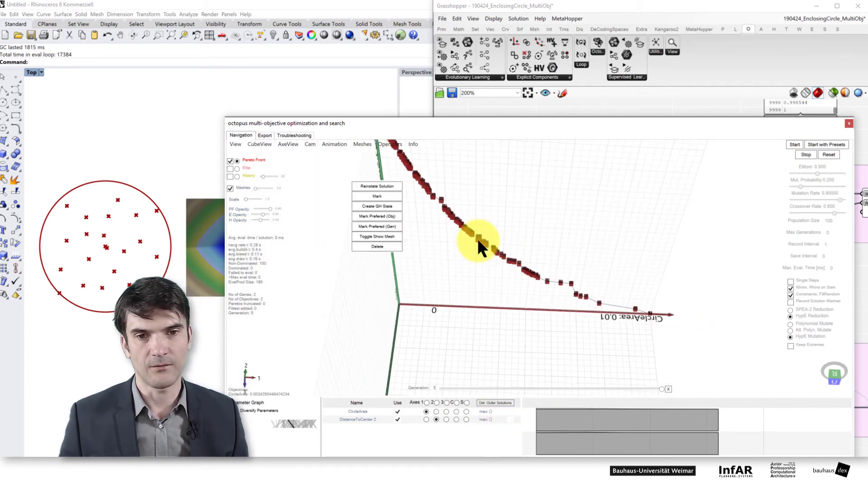
left_click(360, 188)
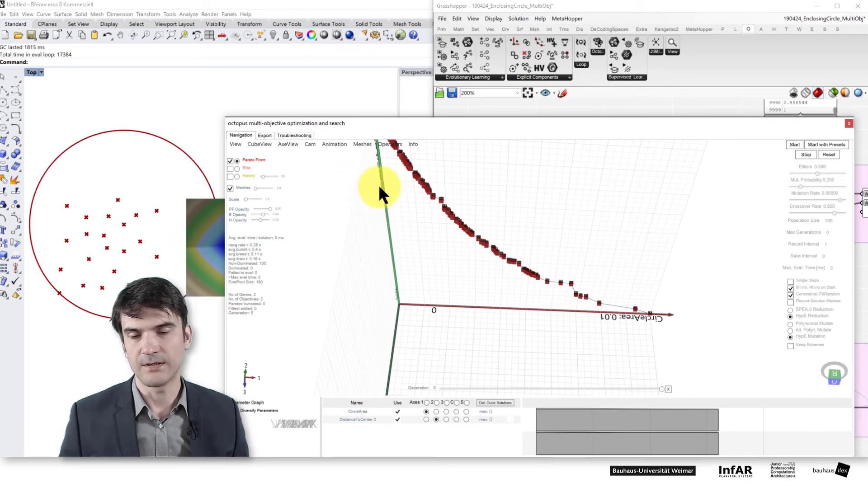
right_click(409, 165)
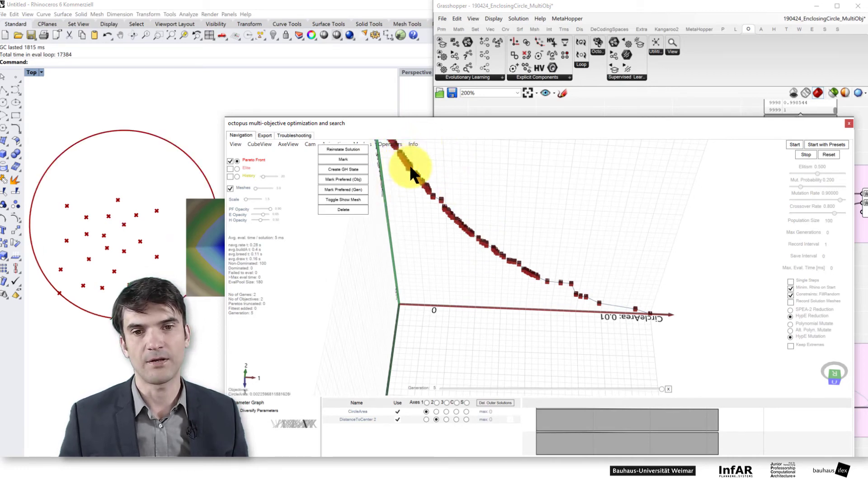
left_click(351, 151)
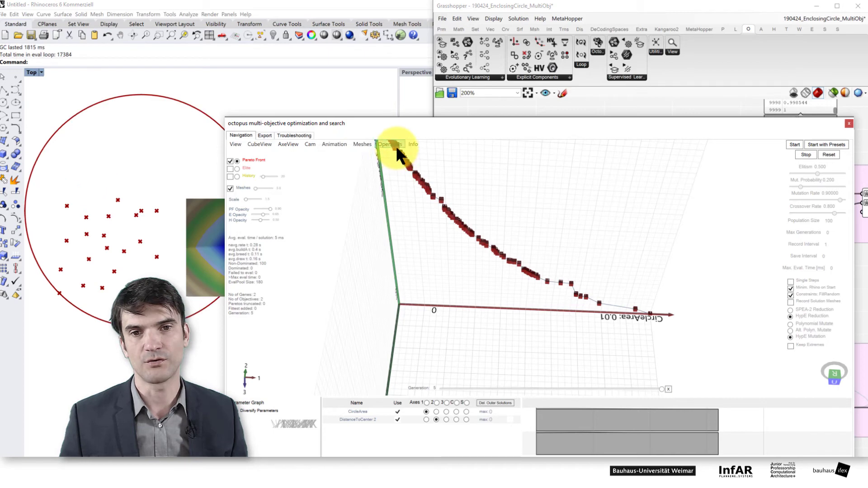
- Reinstate two more Pareto solutions and rotate the 3D plot to a new angle
right_click(651, 313)
left_click(481, 225)
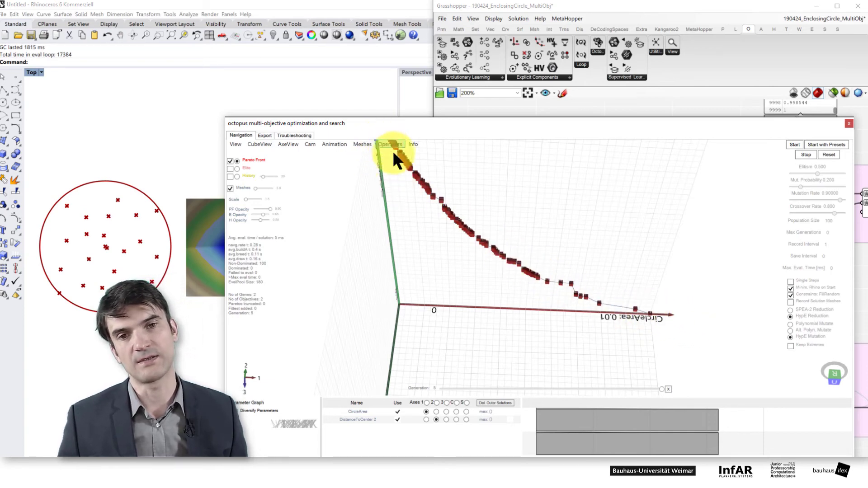
right_click(530, 271)
left_click(390, 199)
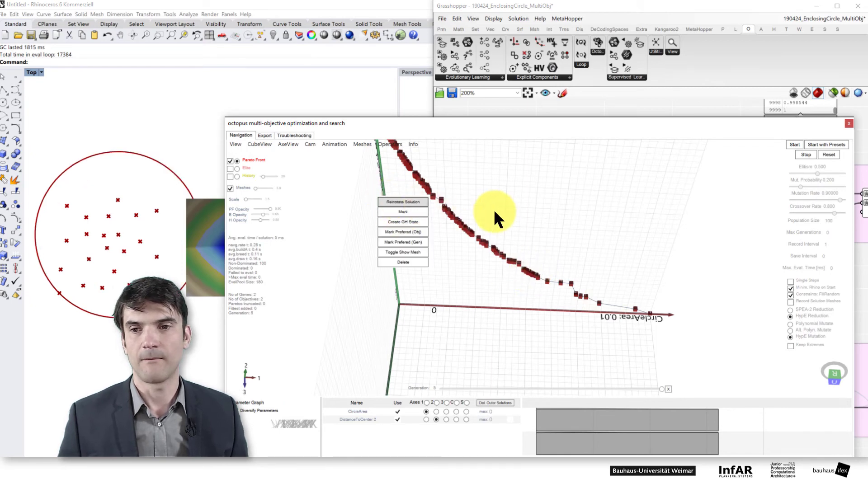
right_click_drag(494, 239, 520, 235)
right_click_drag(617, 285, 572, 306)
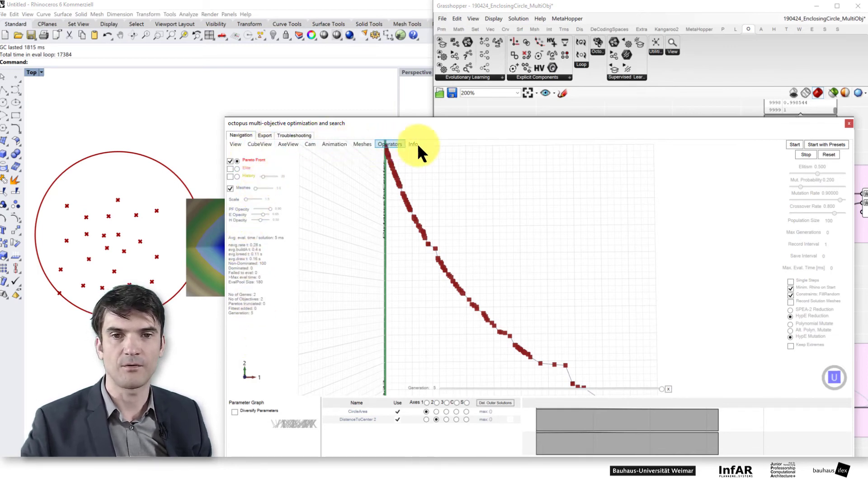
- Close Octopus and reveal the Visualize Octopus Output group reading phenotype values 0.606841 and 0.631995
left_click(849, 123)
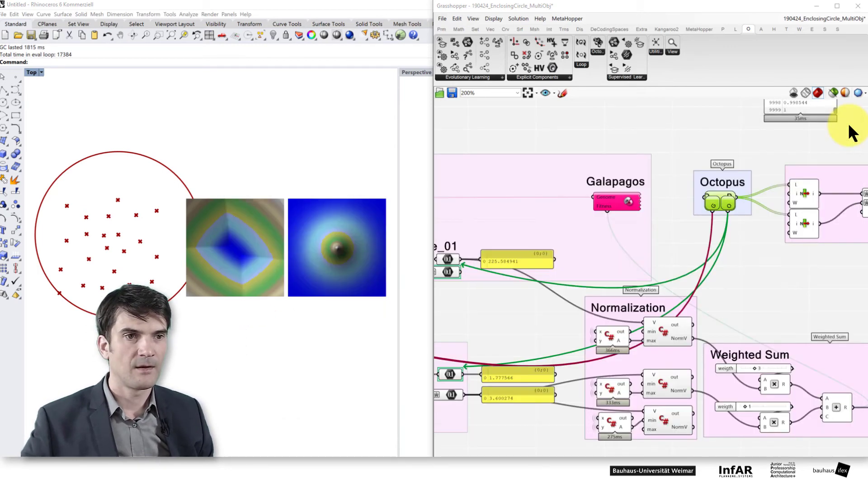
right_click_drag(772, 286, 606, 286)
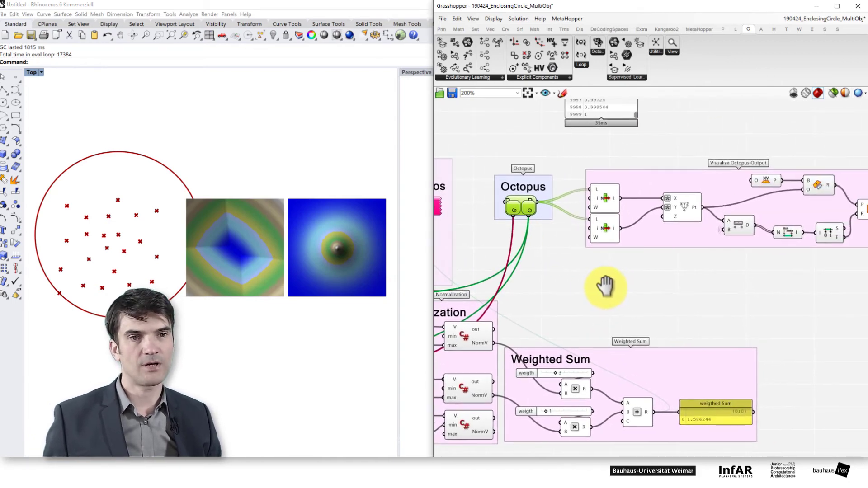
scroll(604, 286, "down", 1)
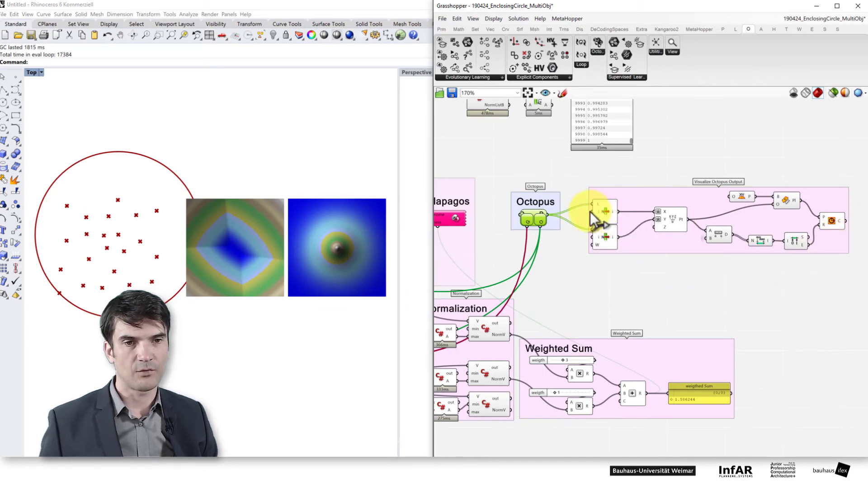
mouse_move(542, 210)
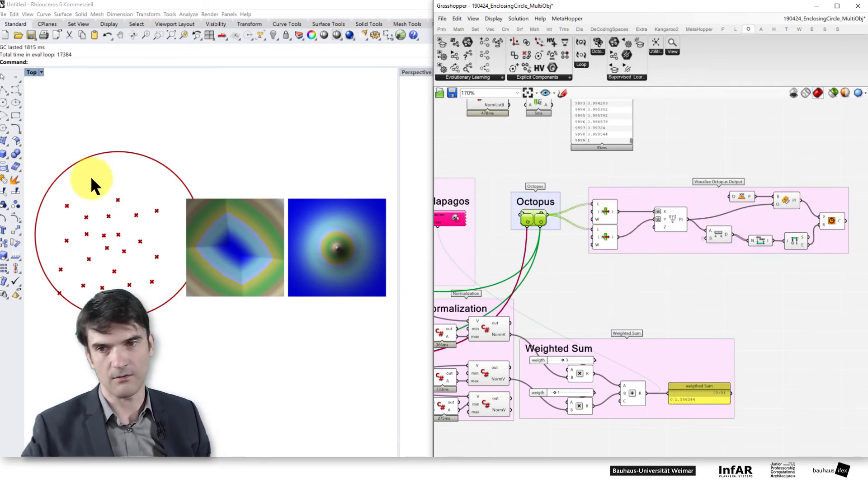
- Reframe the canvas at 123% around Objective_01, Objective_03, Galapagos and Octopus
scroll(663, 271, "down", 4)
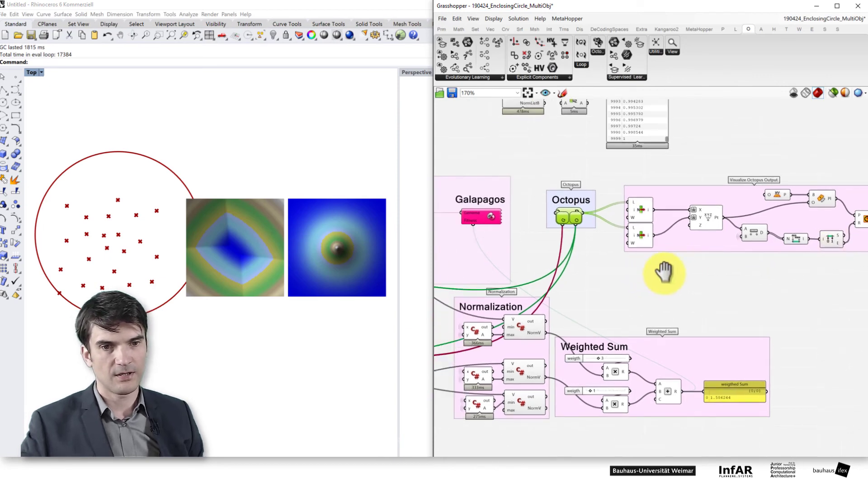
right_click_drag(664, 271, 659, 213)
scroll(669, 213, "up", 2)
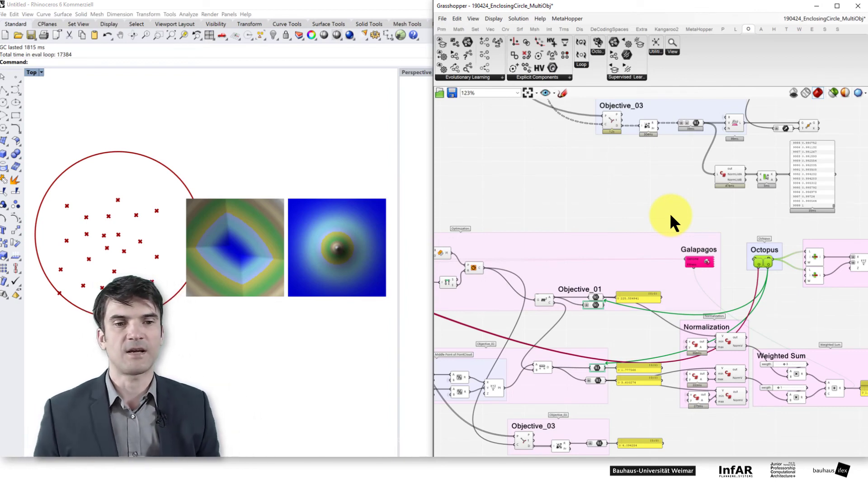
- Clear the selection so no components on the canvas are highlighted
left_click(669, 213)
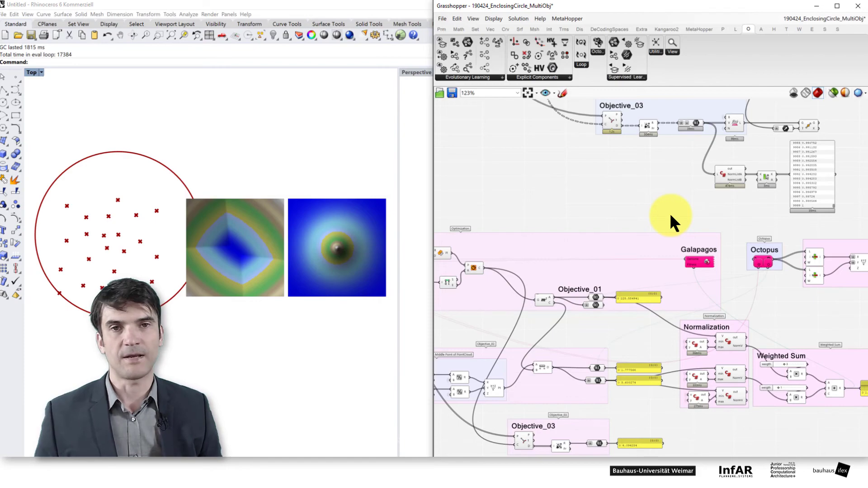